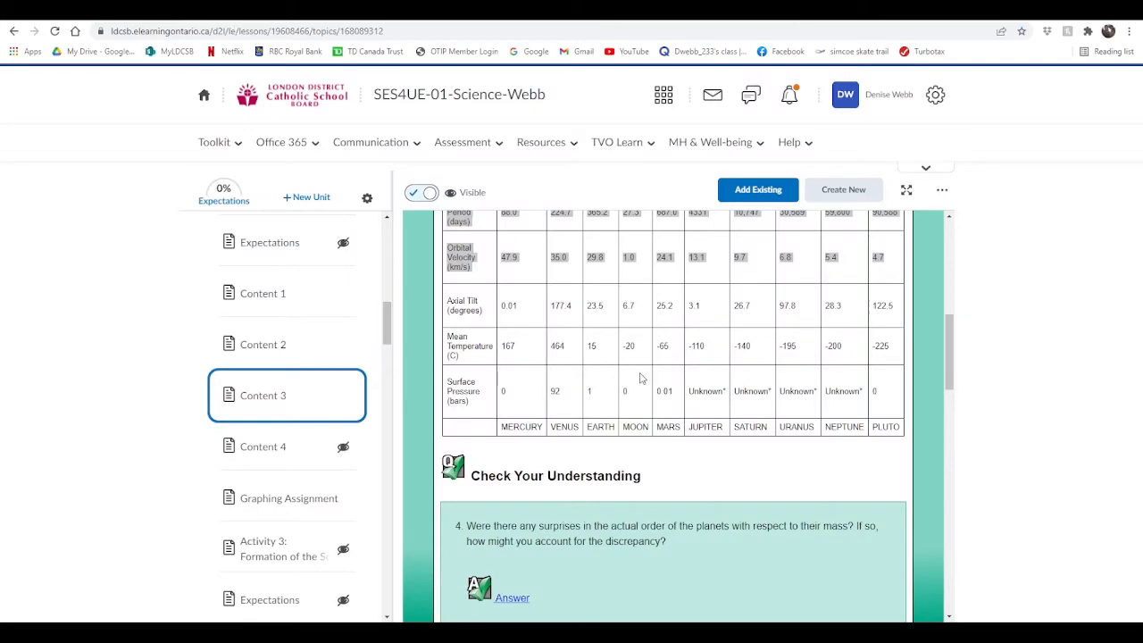
- Examine the orbital period and orbital velocity rows of the Planet Data Table and the sample bar graph beneath it
{"action": "left_click", "coordinate": [673, 466]}
{"action": "scroll", "coordinate": [653, 415], "scroll_direction": "up", "scroll_amount": 1}
{"action": "scroll", "coordinate": [653, 419], "scroll_direction": "up", "scroll_amount": 2}
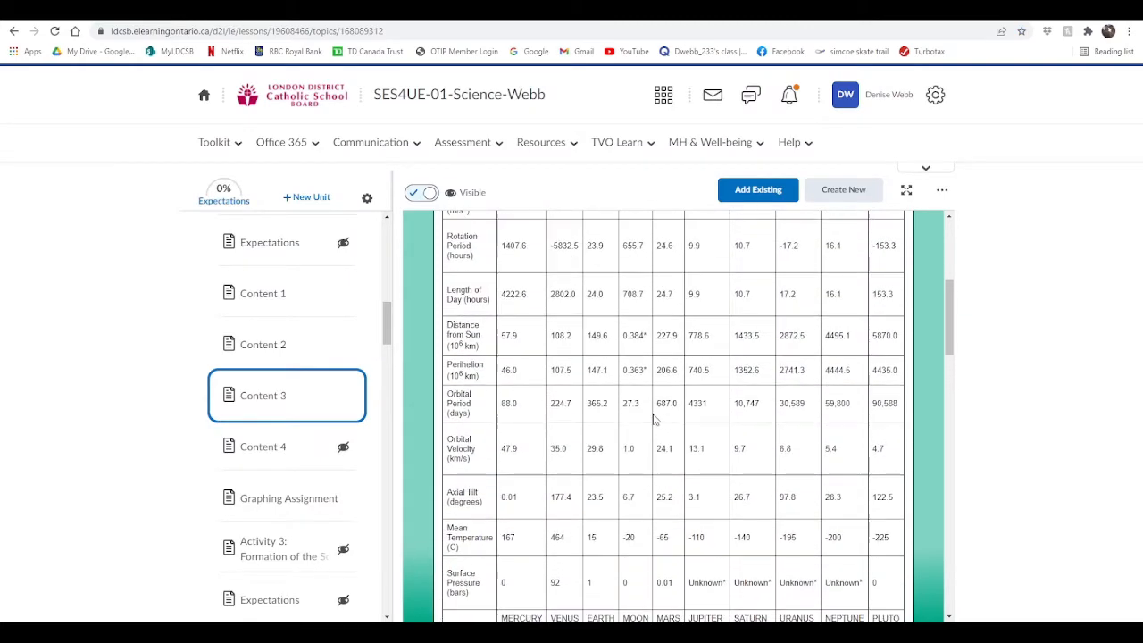
{"action": "scroll", "coordinate": [653, 417], "scroll_direction": "up", "scroll_amount": 4}
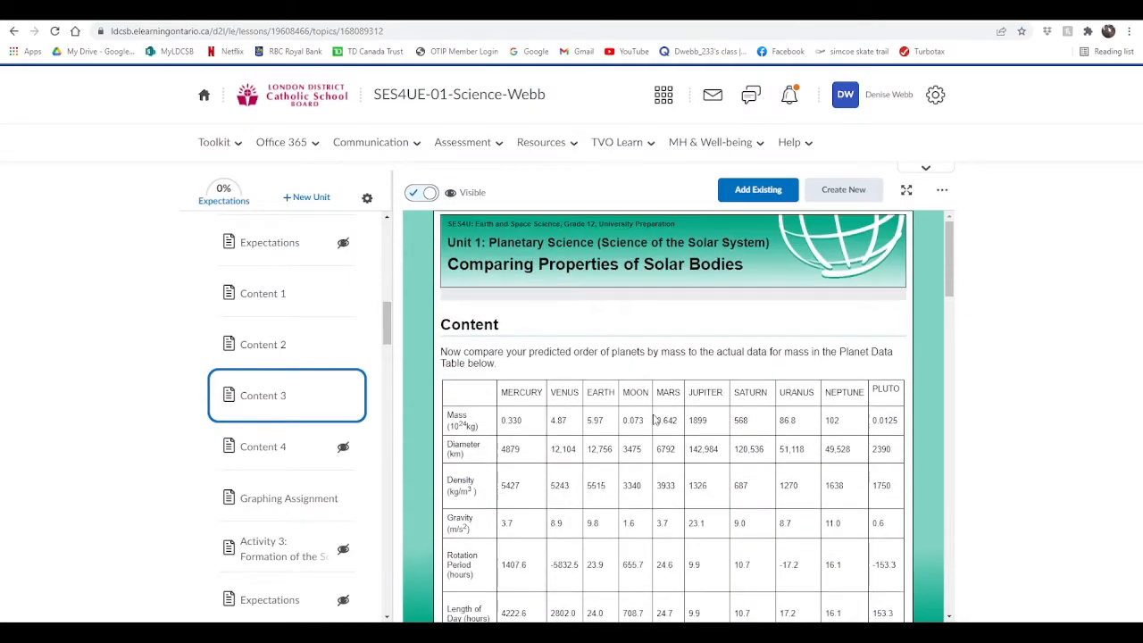
{"action": "scroll", "coordinate": [653, 418], "scroll_direction": "down", "scroll_amount": 3}
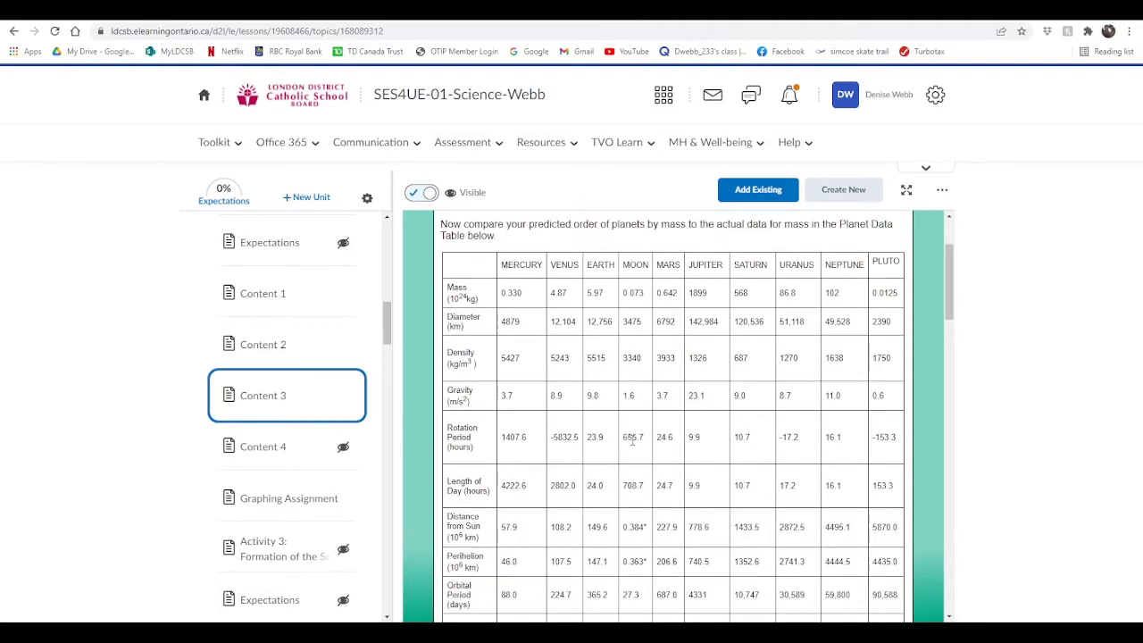
{"action": "scroll", "coordinate": [634, 438], "scroll_direction": "down", "scroll_amount": 2}
{"action": "scroll", "coordinate": [632, 441], "scroll_direction": "down", "scroll_amount": 1}
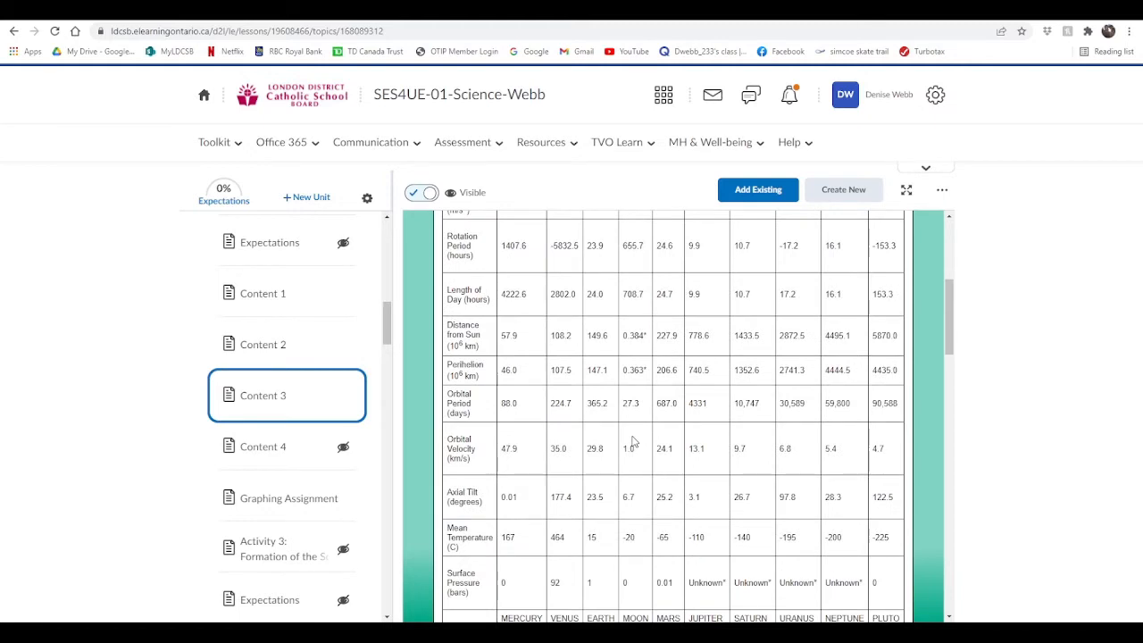
{"action": "scroll", "coordinate": [480, 358], "scroll_direction": "down", "scroll_amount": 1}
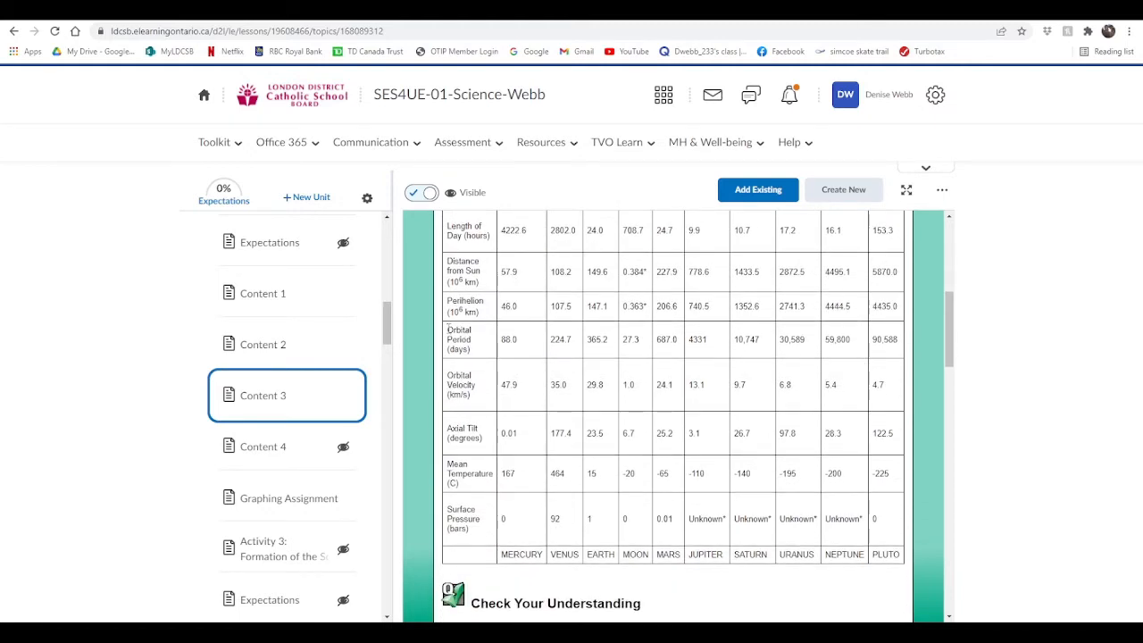
{"action": "left_click_drag", "start_coordinate": [448, 330], "coordinate": [905, 398]}
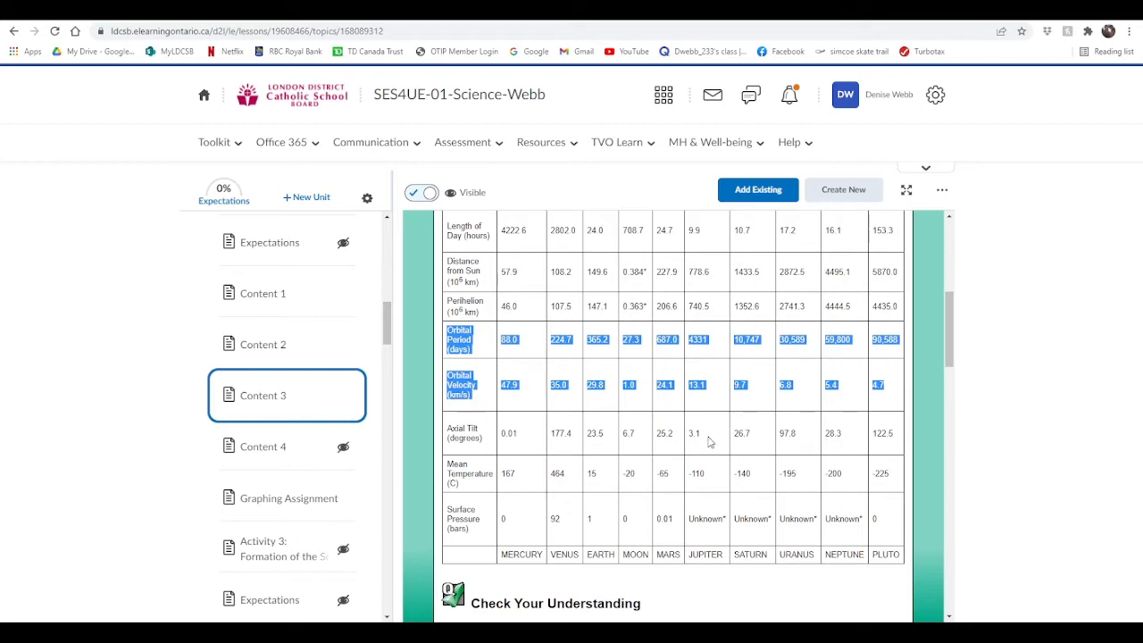
{"action": "scroll", "coordinate": [710, 442], "scroll_direction": "down", "scroll_amount": 8}
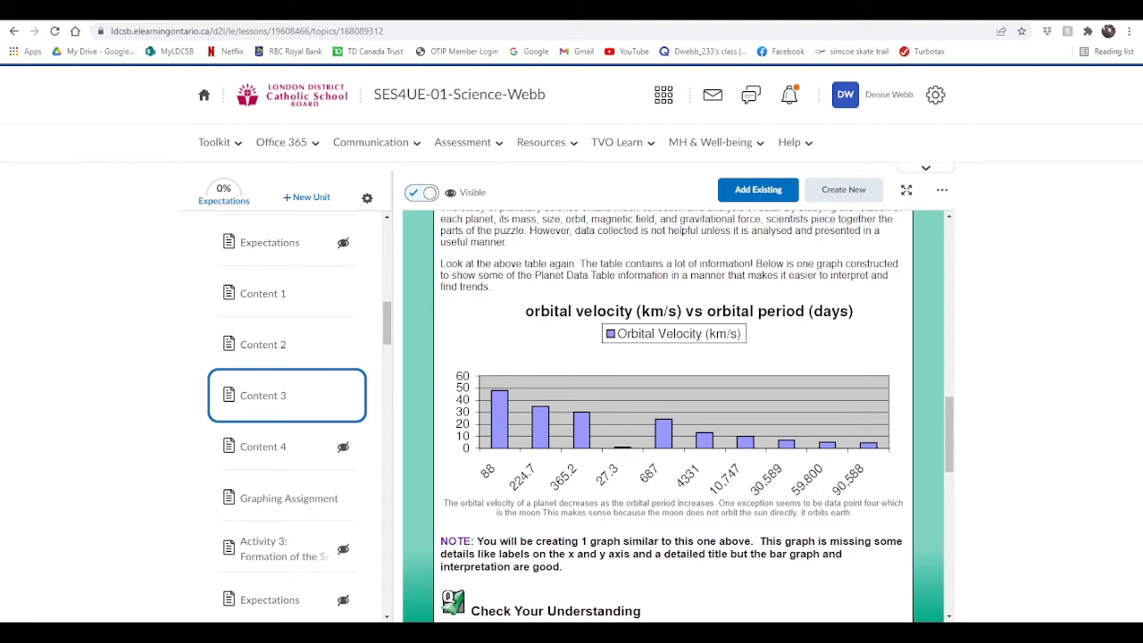
- Go to the MyLDCSB SharePoint site and create a new blank workbook in Excel for the web
{"action": "left_click", "coordinate": [72, 52]}
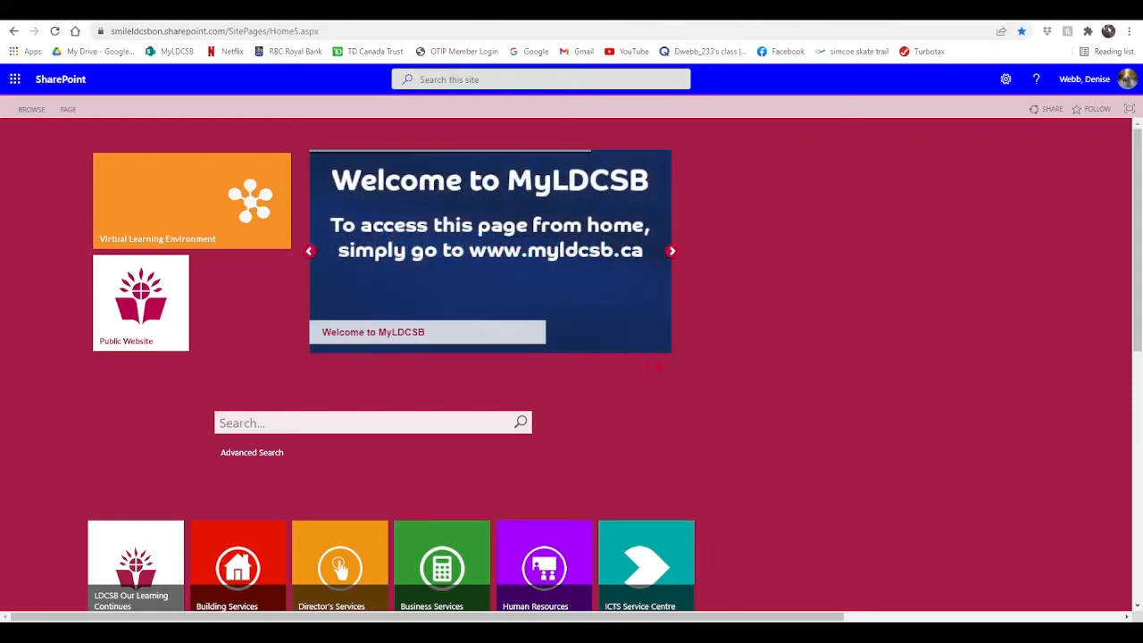
{"action": "left_click", "coordinate": [15, 81]}
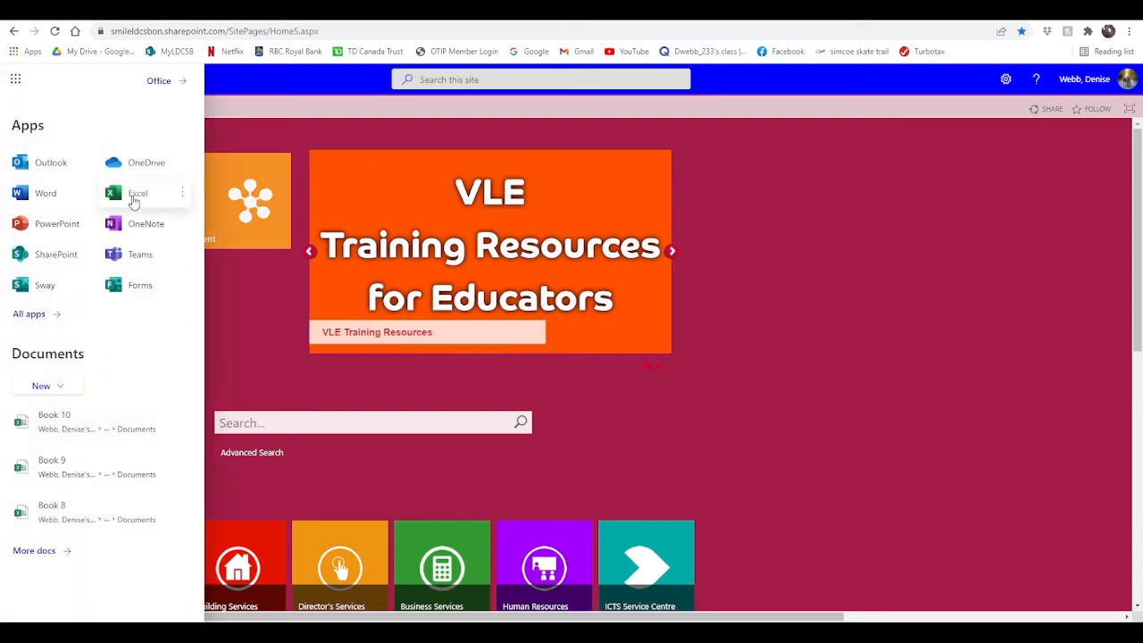
{"action": "left_click", "coordinate": [133, 202]}
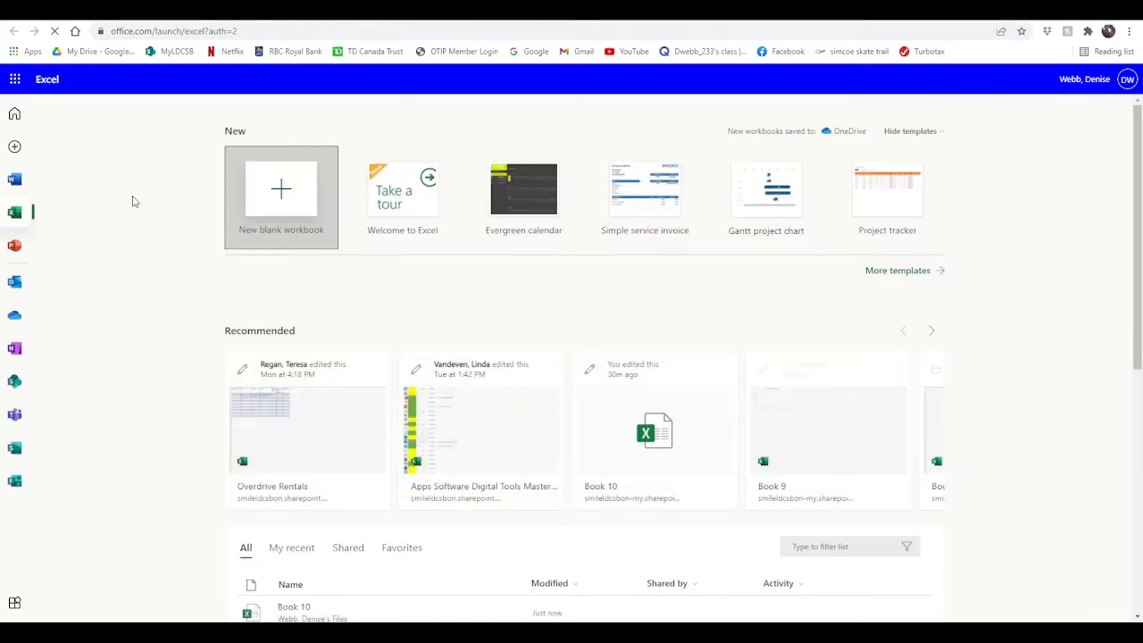
{"action": "left_click", "coordinate": [284, 196]}
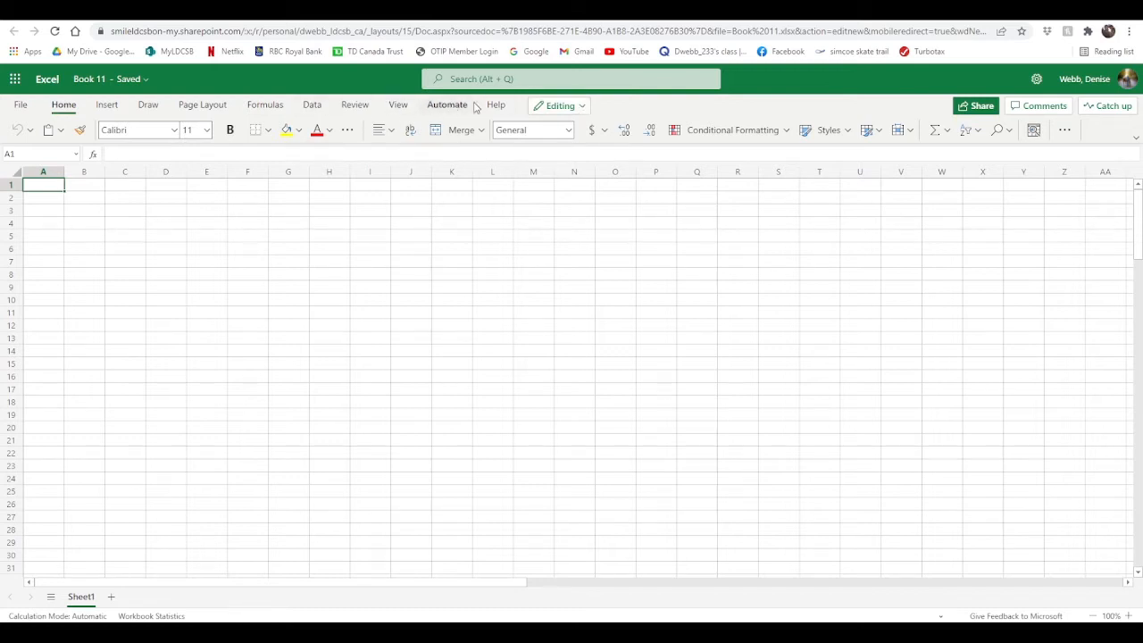
- Open the blank workbook in the Excel desktop app and allow the browser to launch it
{"action": "left_click", "coordinate": [583, 107]}
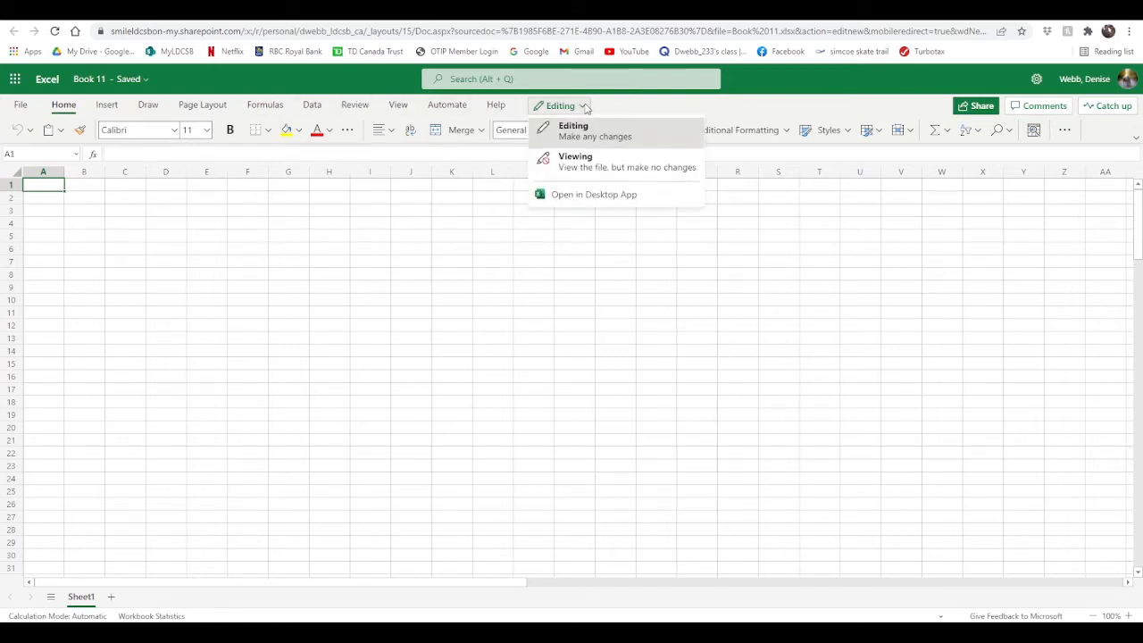
{"action": "left_click", "coordinate": [582, 195]}
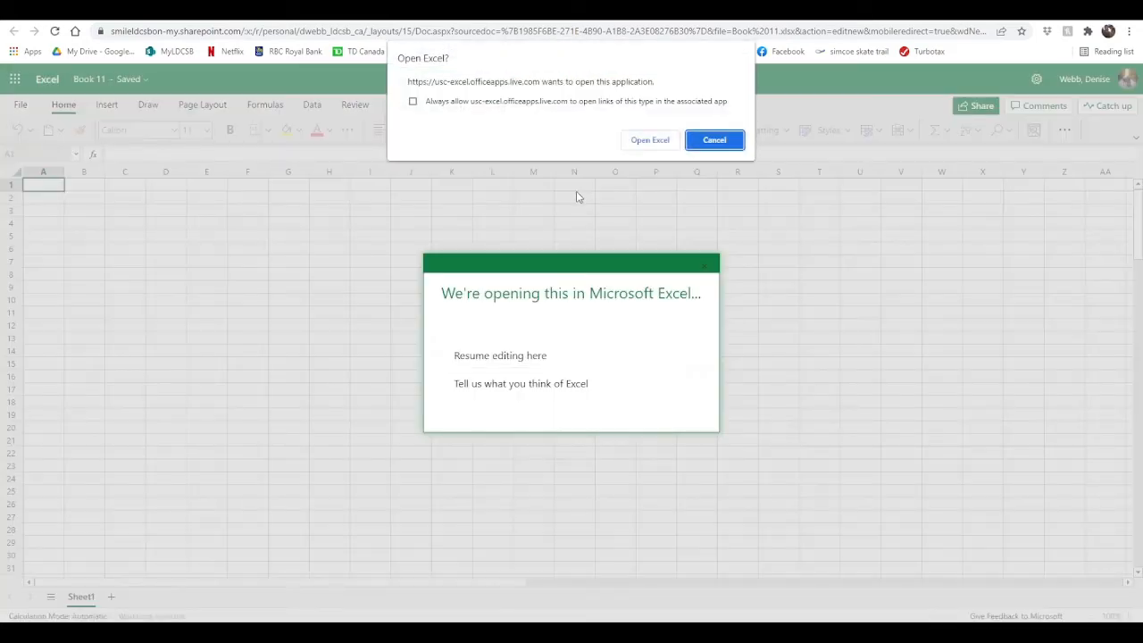
{"action": "left_click", "coordinate": [657, 140]}
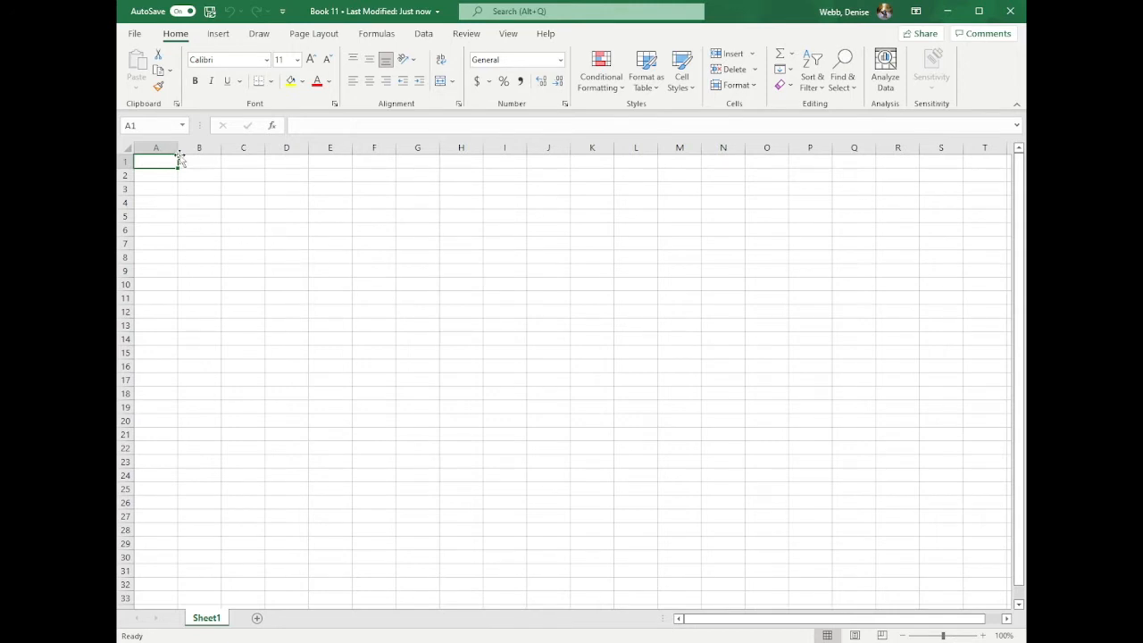
- Widen columns A to C and enter the row 1 headers Planets, Orbital Period (days) and Orbital velocity (km/s)
{"action": "left_click_drag", "start_coordinate": [178, 147], "coordinate": [417, 148]}
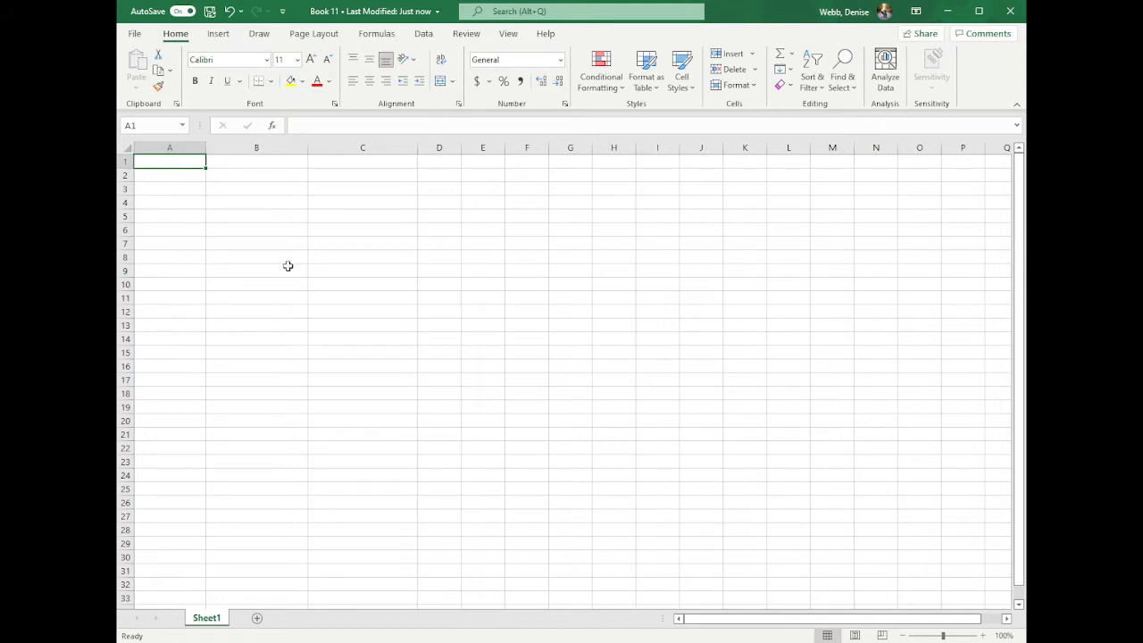
{"action": "type", "text": "Planets"}
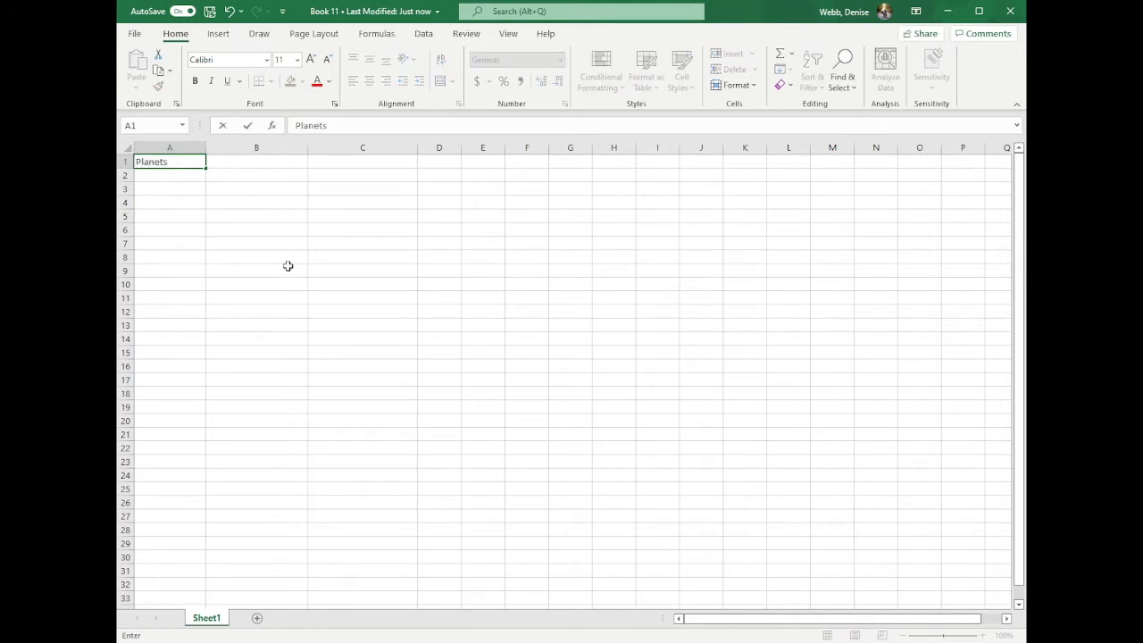
{"action": "key", "text": "Tab"}
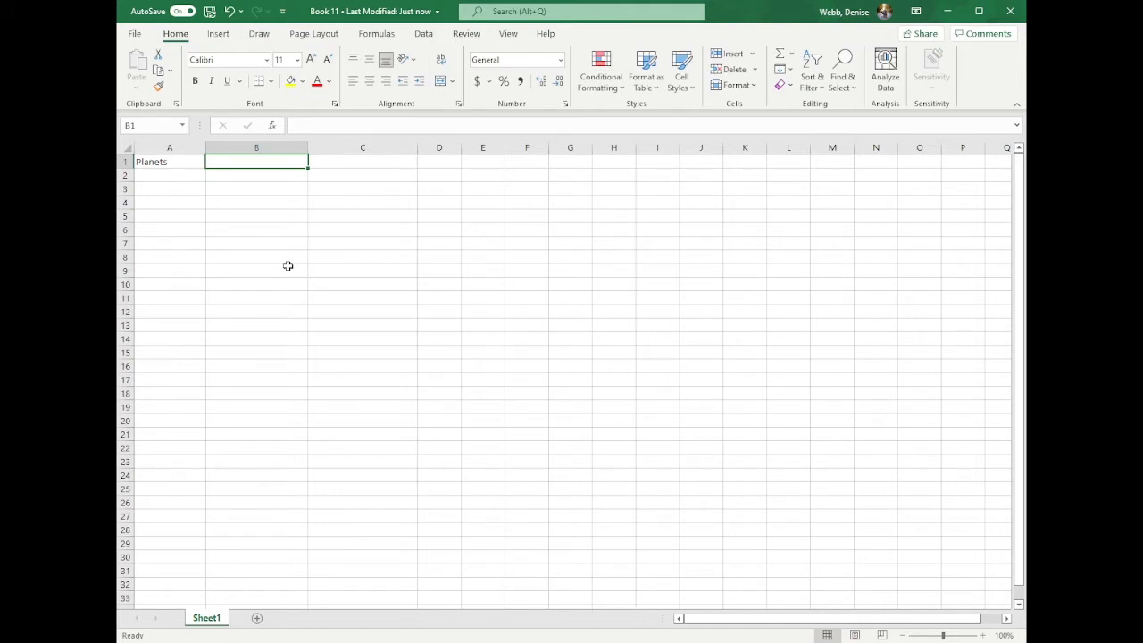
{"action": "type", "text": "Orbital Period"}
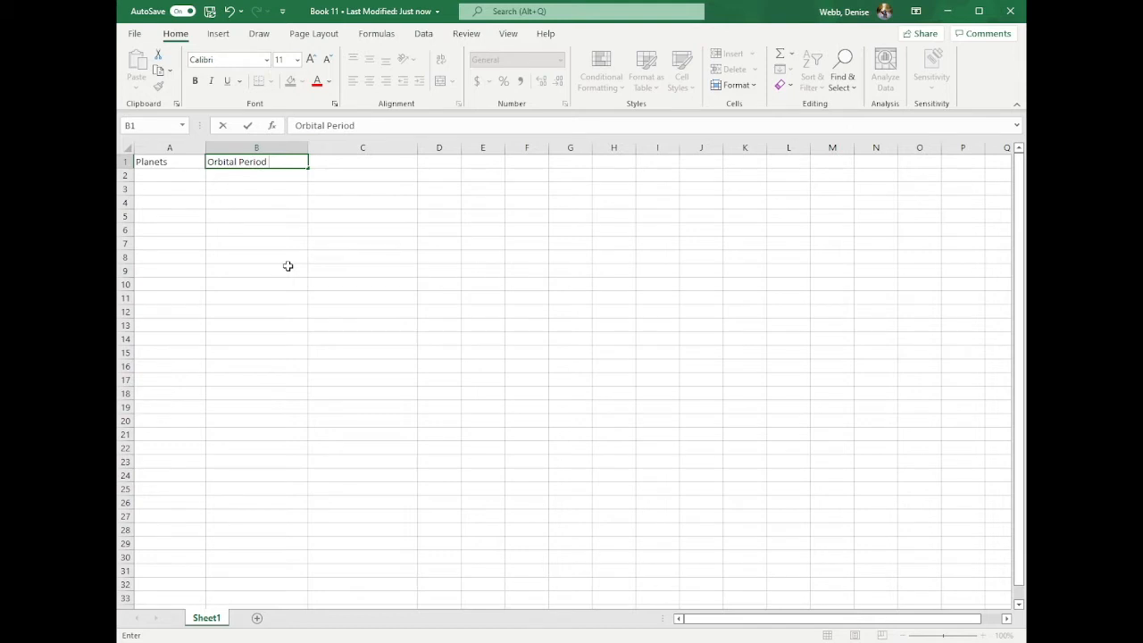
{"action": "type", "text": " (Da"}
{"action": "key", "text": "BackSpace"}
{"action": "key", "text": "BackSpace"}
{"action": "key", "text": "BackSpace"}
{"action": "type", "text": "days"}
{"action": "key", "text": "Tab"}
{"action": "type", "text": "Orbi"}
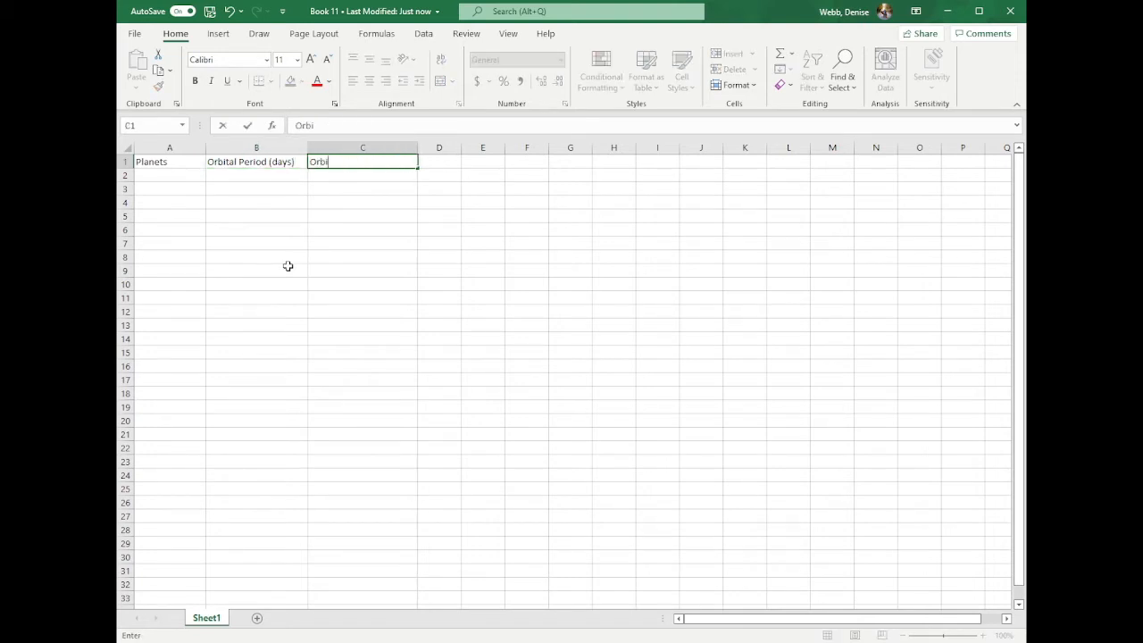
{"action": "type", "text": "tal velocity (km/s"}
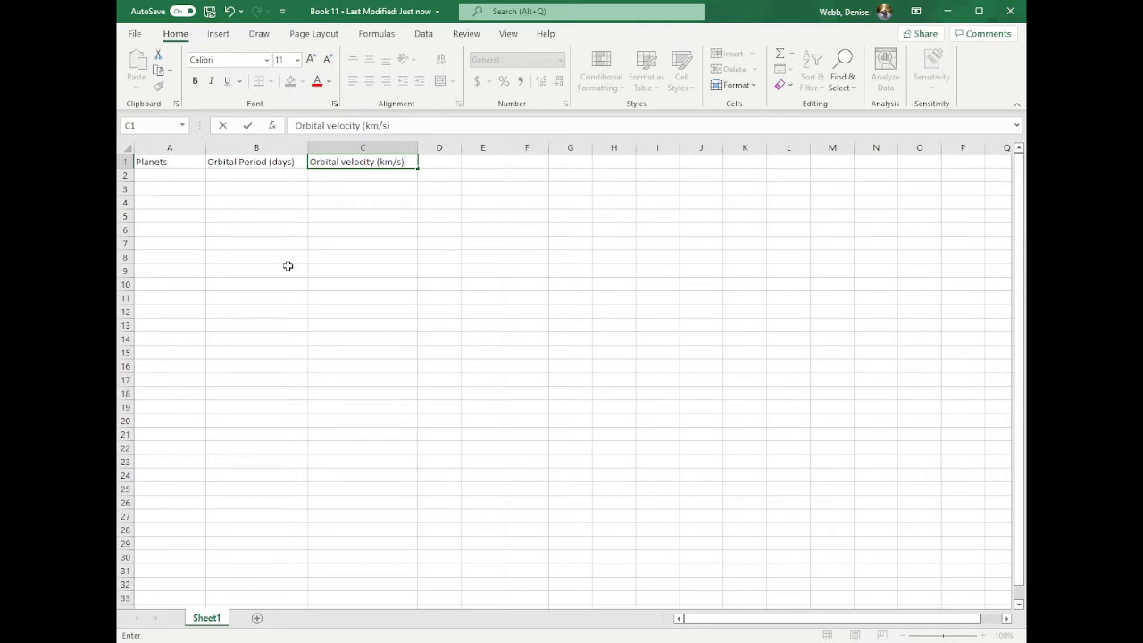
- List the planets Mercury, Venus, Earth and Mars in cells A2 to A5
{"action": "left_click", "coordinate": [165, 175]}
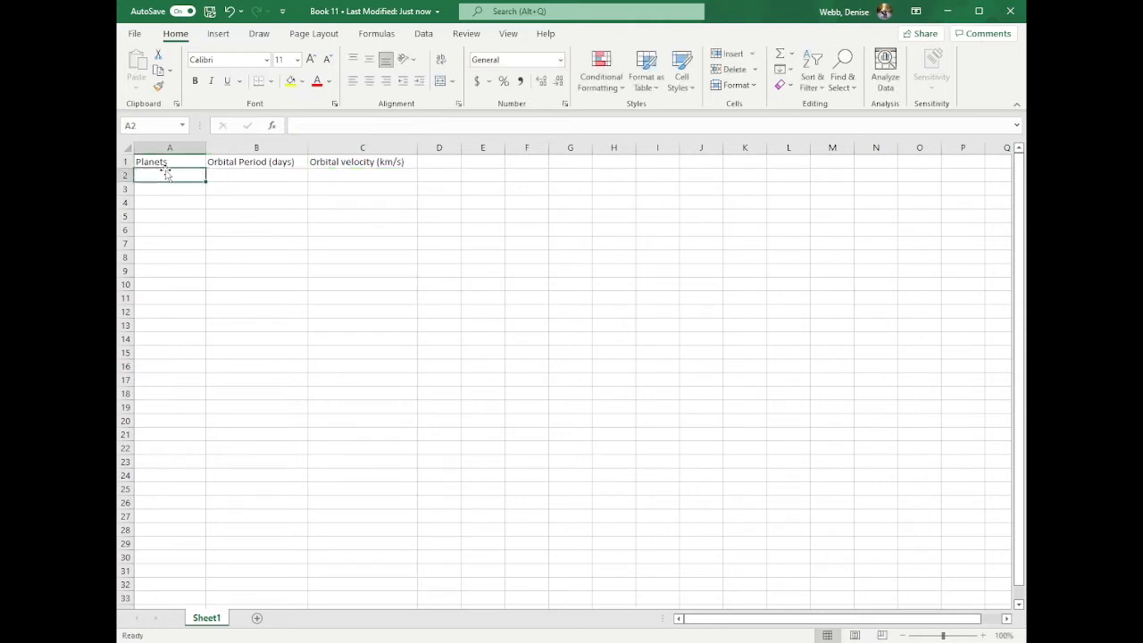
{"action": "type", "text": "Mercury"}
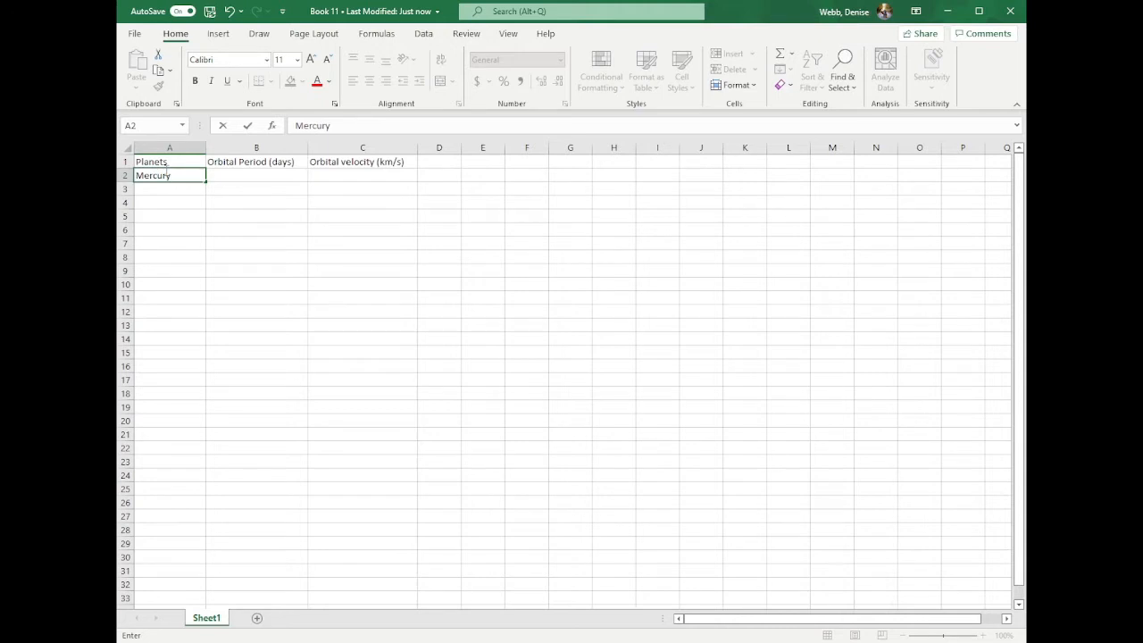
{"action": "key", "text": "Return"}
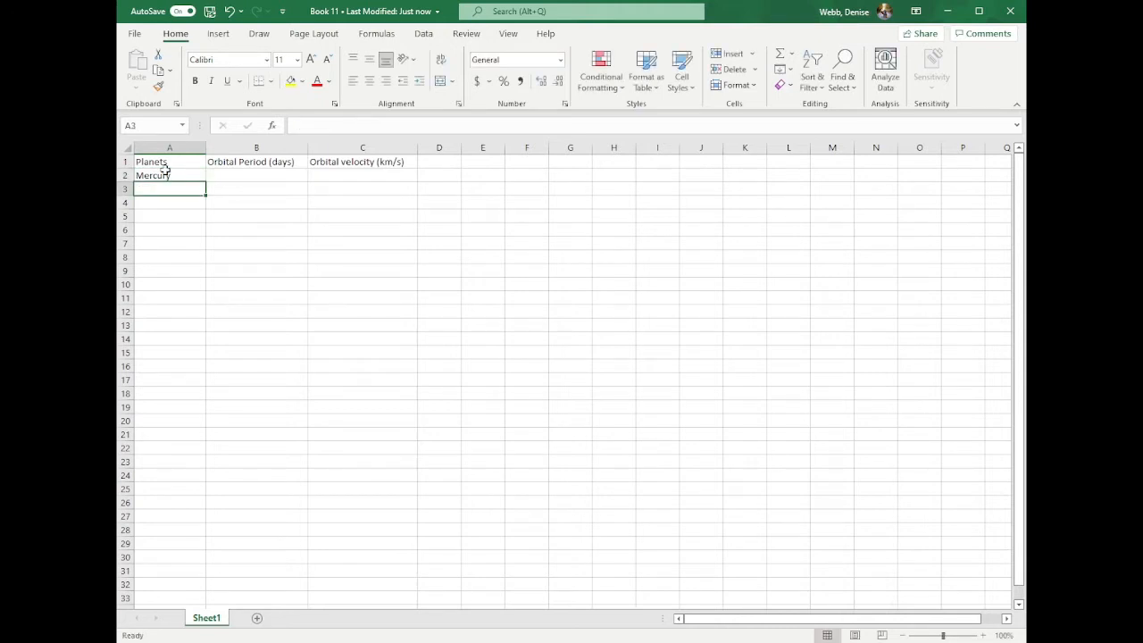
{"action": "type", "text": "Venus"}
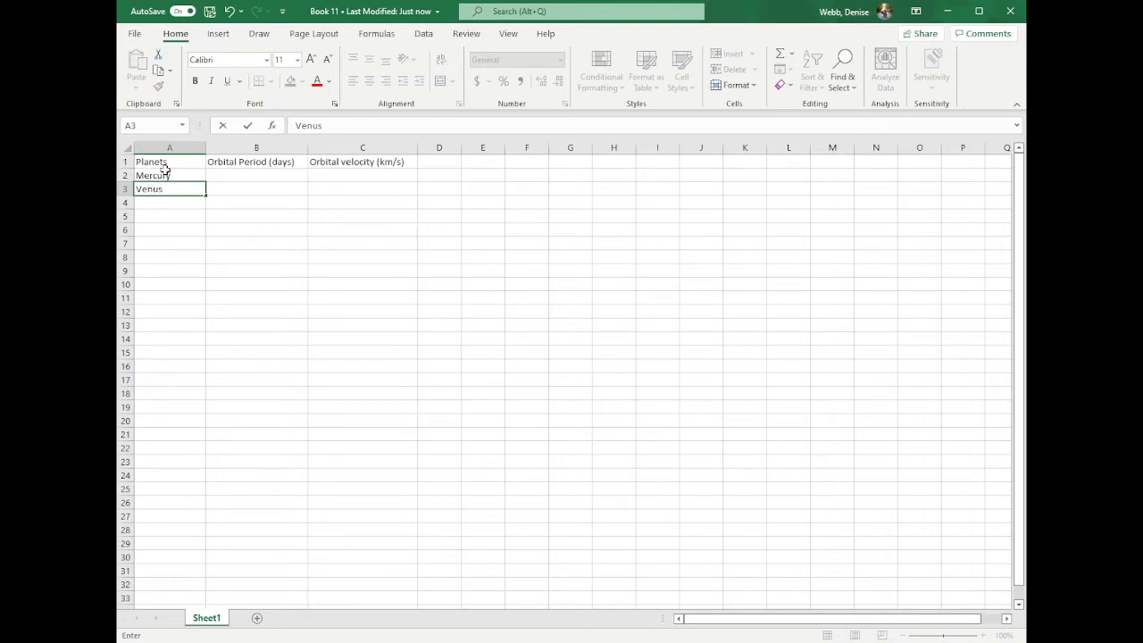
{"action": "key", "text": "Return"}
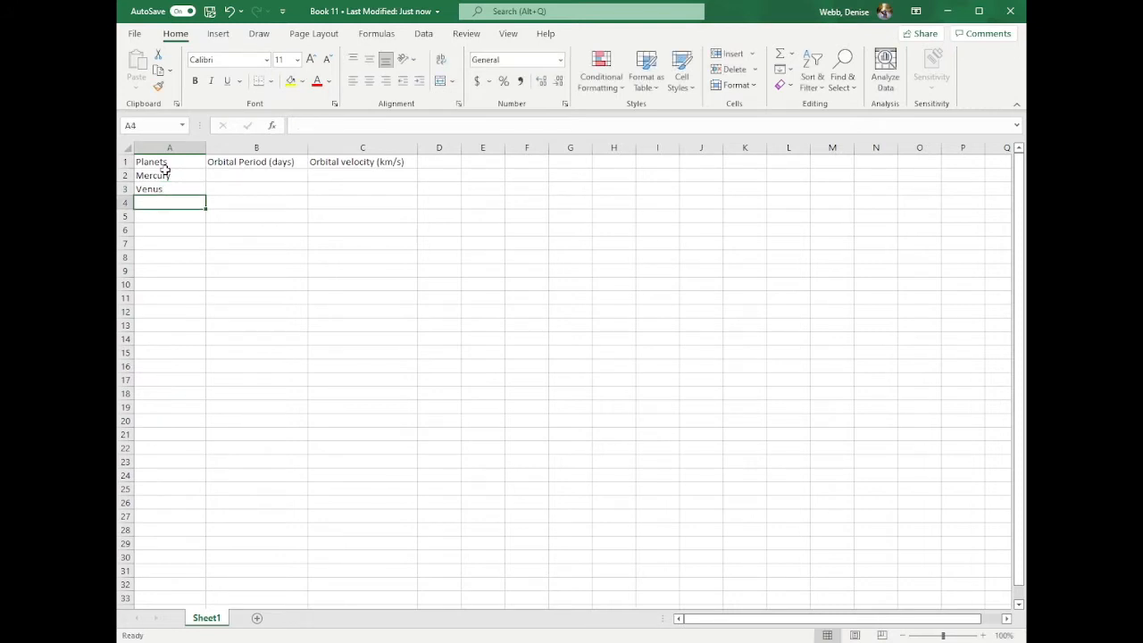
{"action": "type", "text": "Earth"}
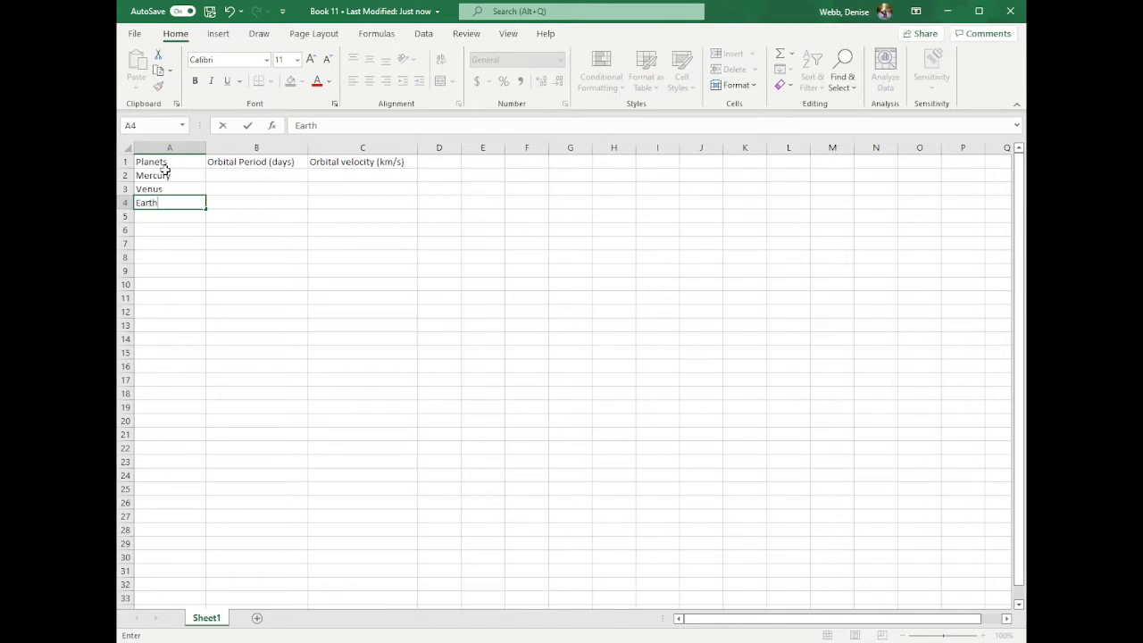
{"action": "key", "text": "Return"}
{"action": "type", "text": "Mars"}
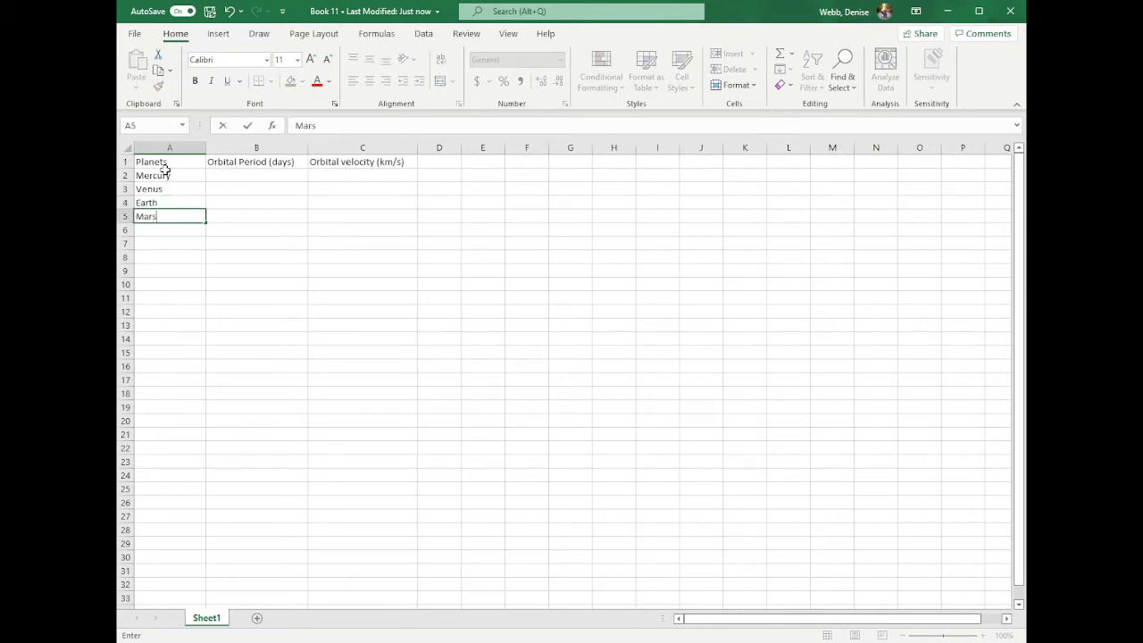
{"action": "key", "text": "Return"}
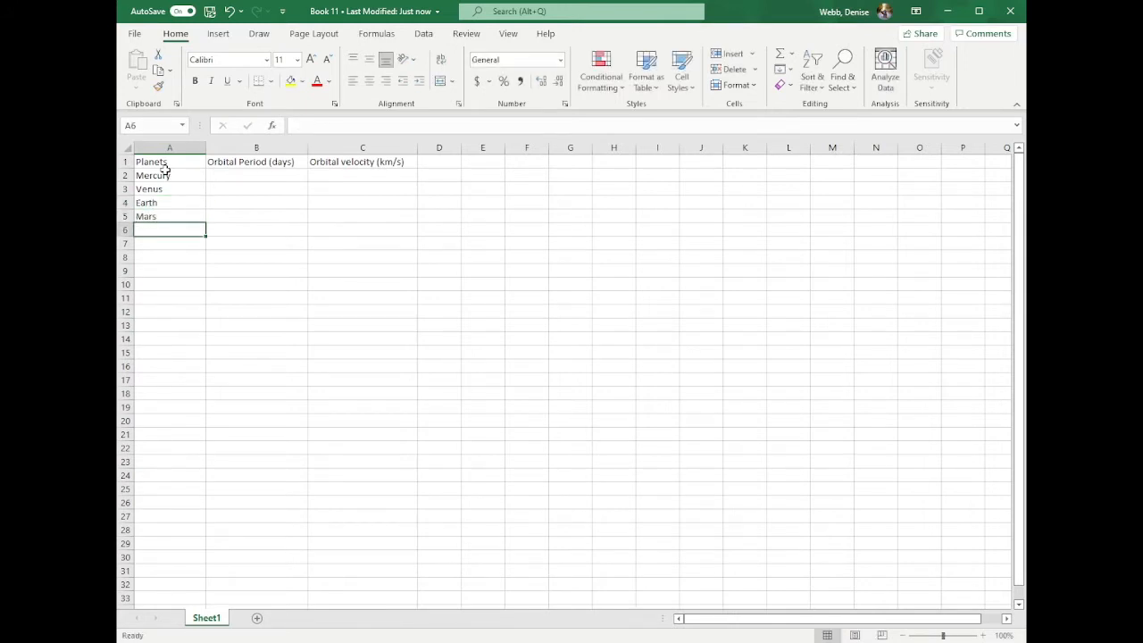
- Continue the planet list with Jupiter, Saturn, Uranus and Neptune in cells A6 to A9
{"action": "type", "text": "Jupiter"}
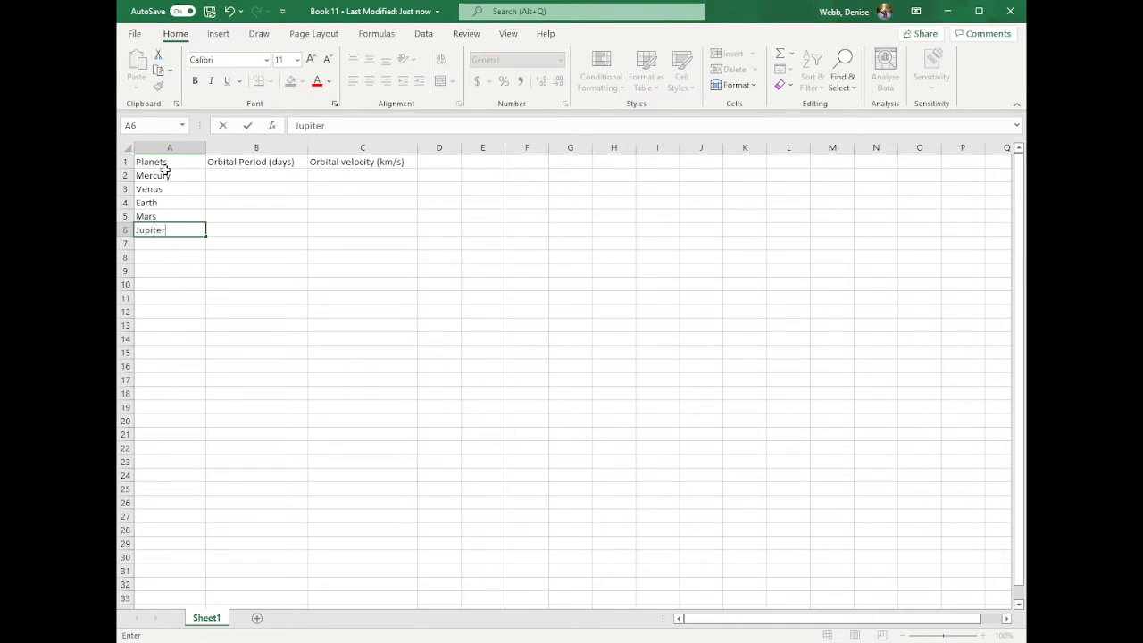
{"action": "key", "text": "Return"}
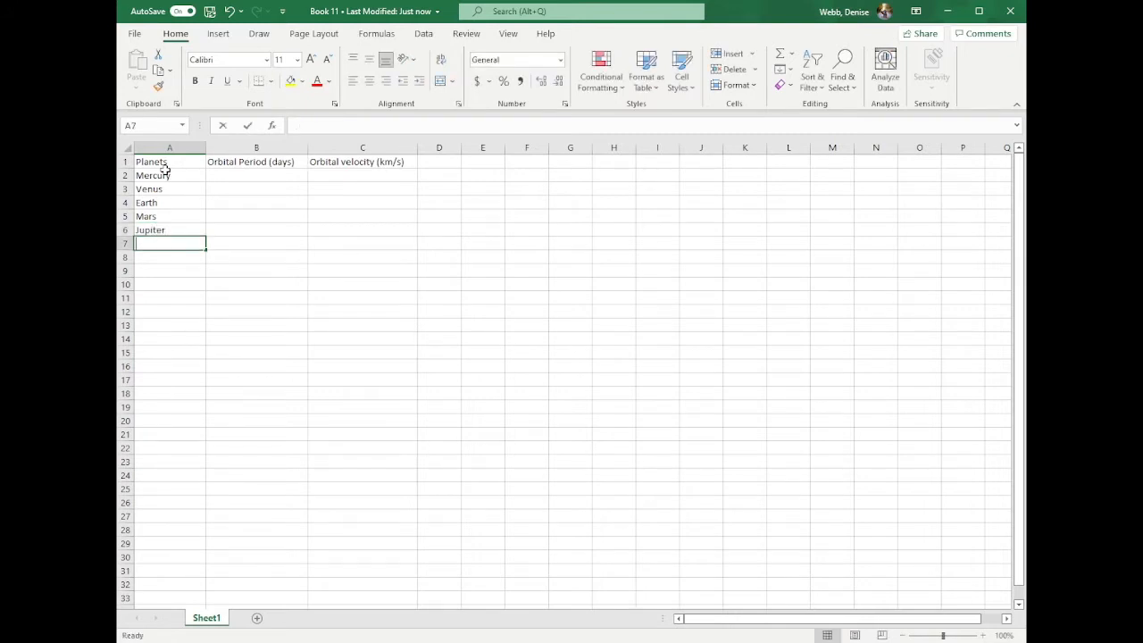
{"action": "type", "text": "St"}
{"action": "type", "text": "turn"}
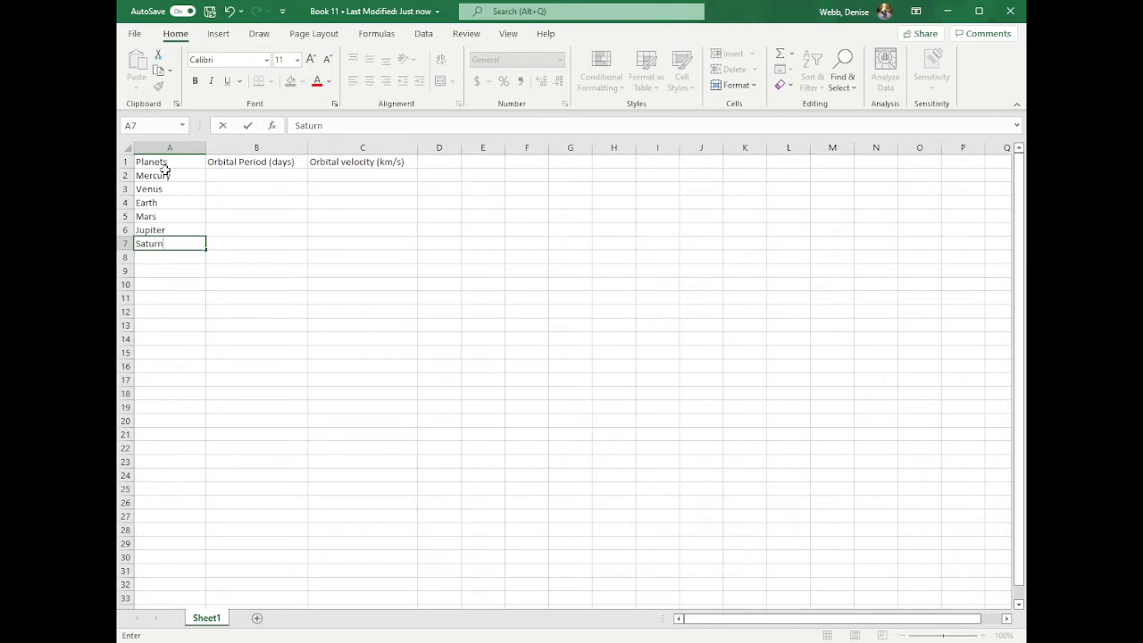
{"action": "key", "text": "Return"}
{"action": "type", "text": "Uranus"}
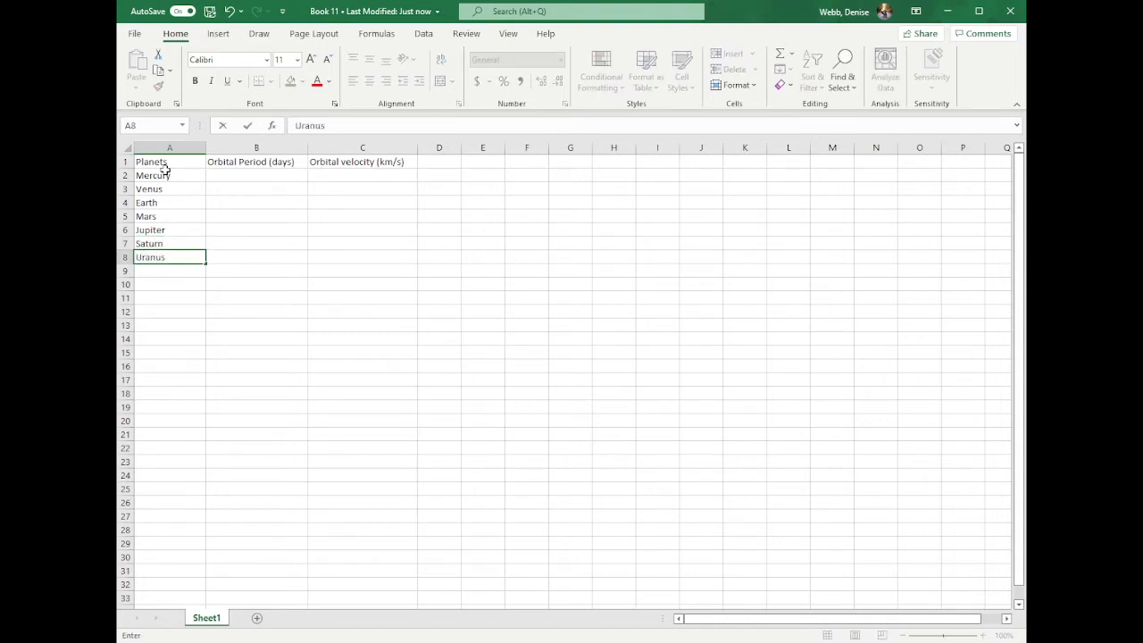
{"action": "key", "text": "Return"}
{"action": "type", "text": "N"}
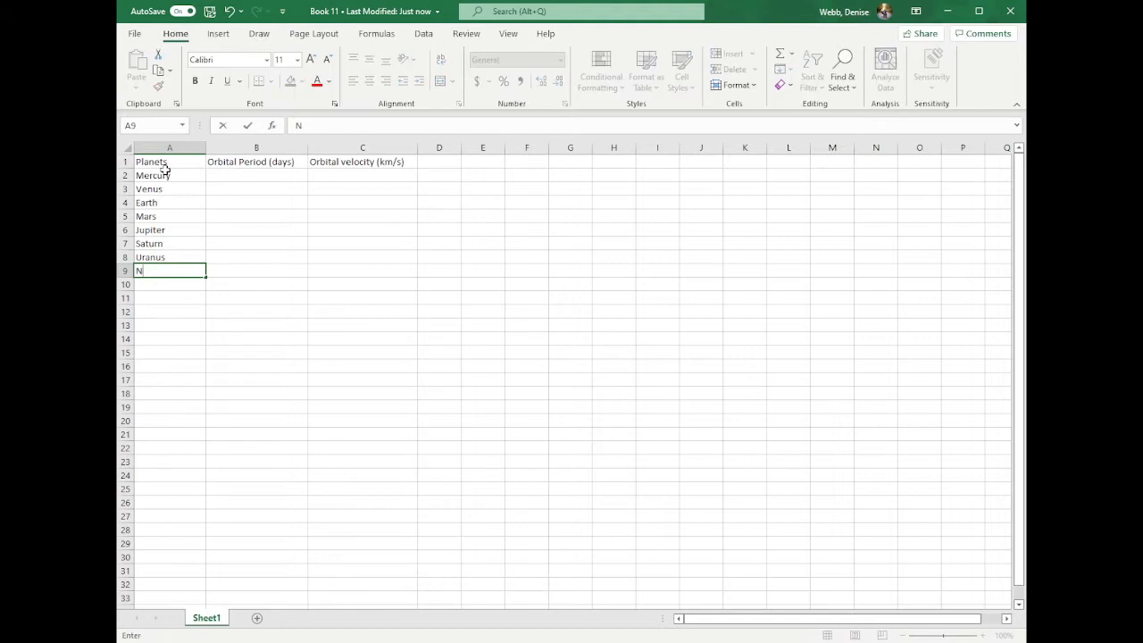
{"action": "type", "text": "epotune"}
- Enter the orbital periods 88, 224.7, 365.2 and 687 for Mercury to Mars in cells B2 to B5
{"action": "left_click", "coordinate": [236, 175]}
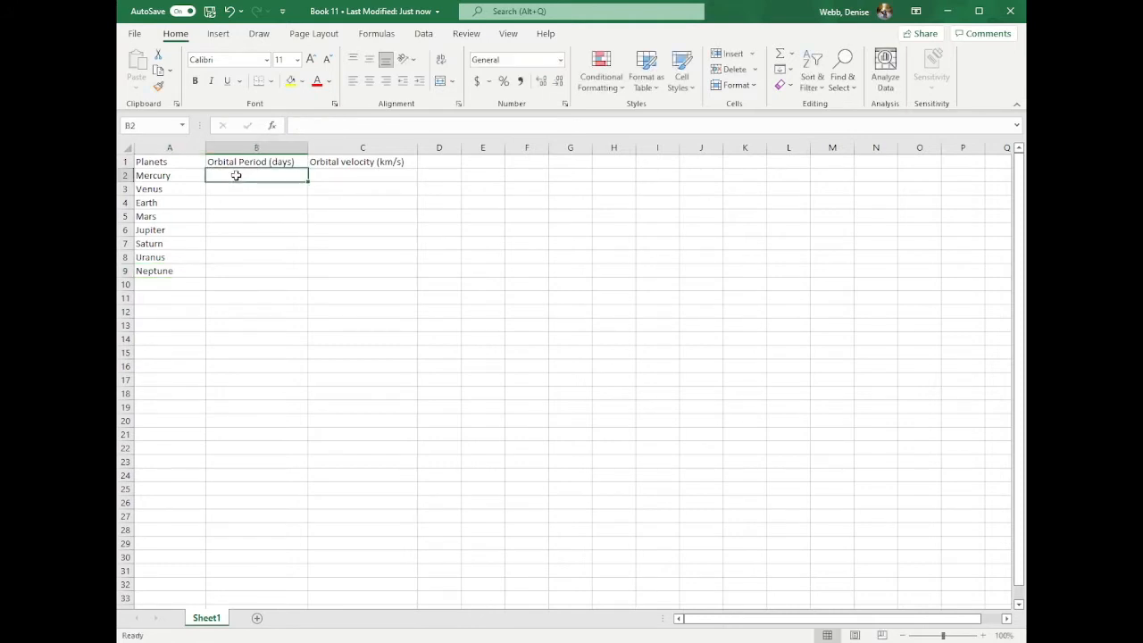
{"action": "type", "text": "88"}
{"action": "key", "text": "Return"}
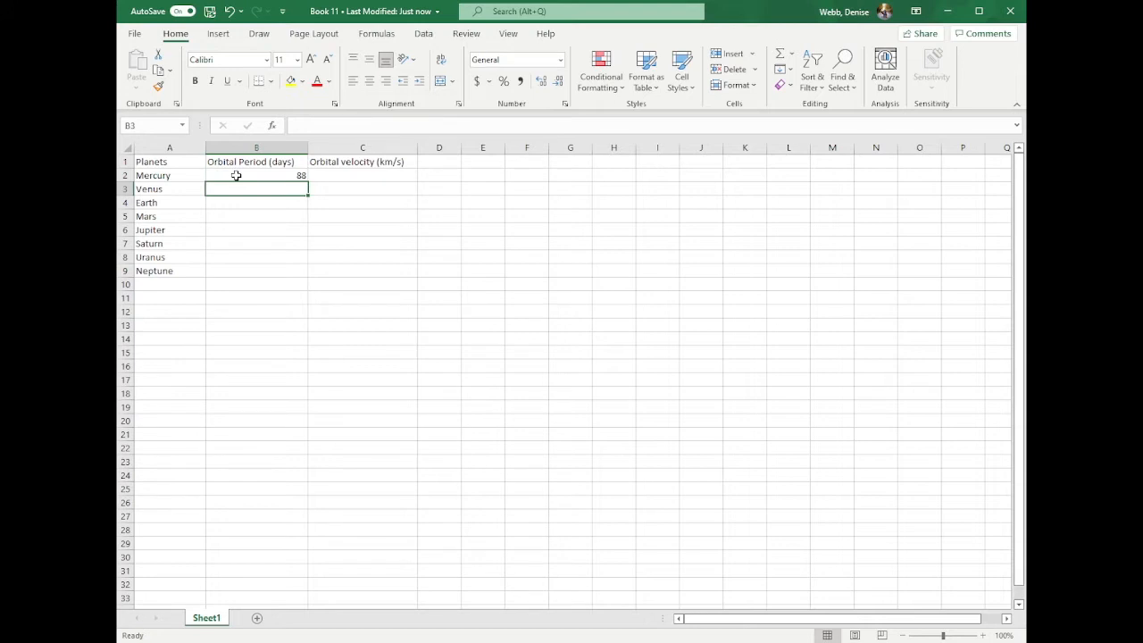
{"action": "type", "text": "224"}
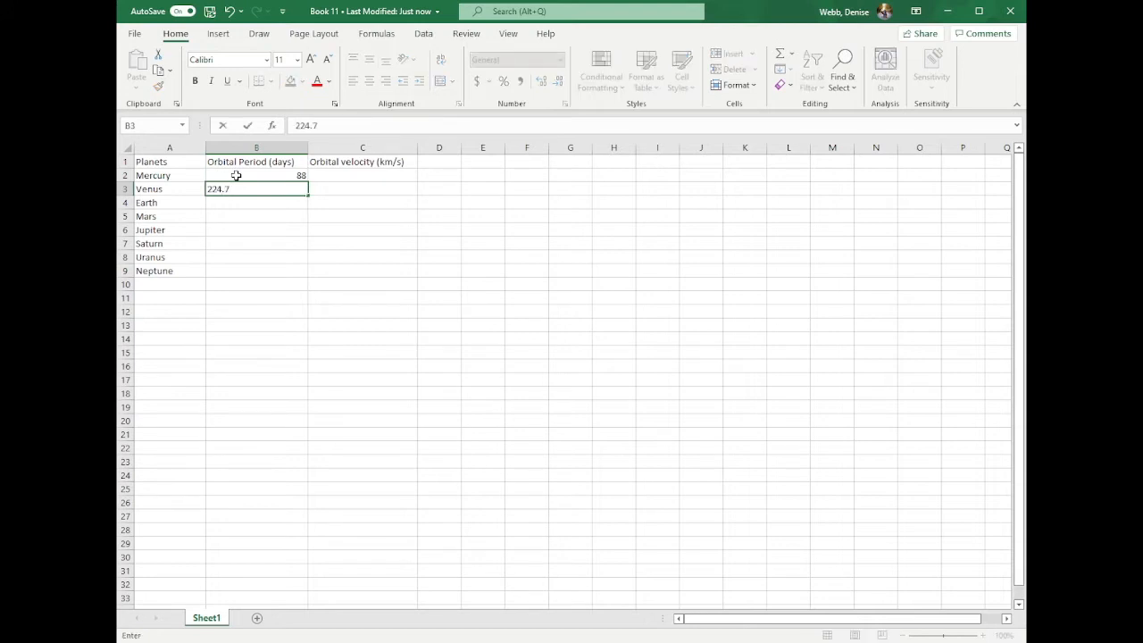
{"action": "type", "text": ".7"}
{"action": "key", "text": "Return"}
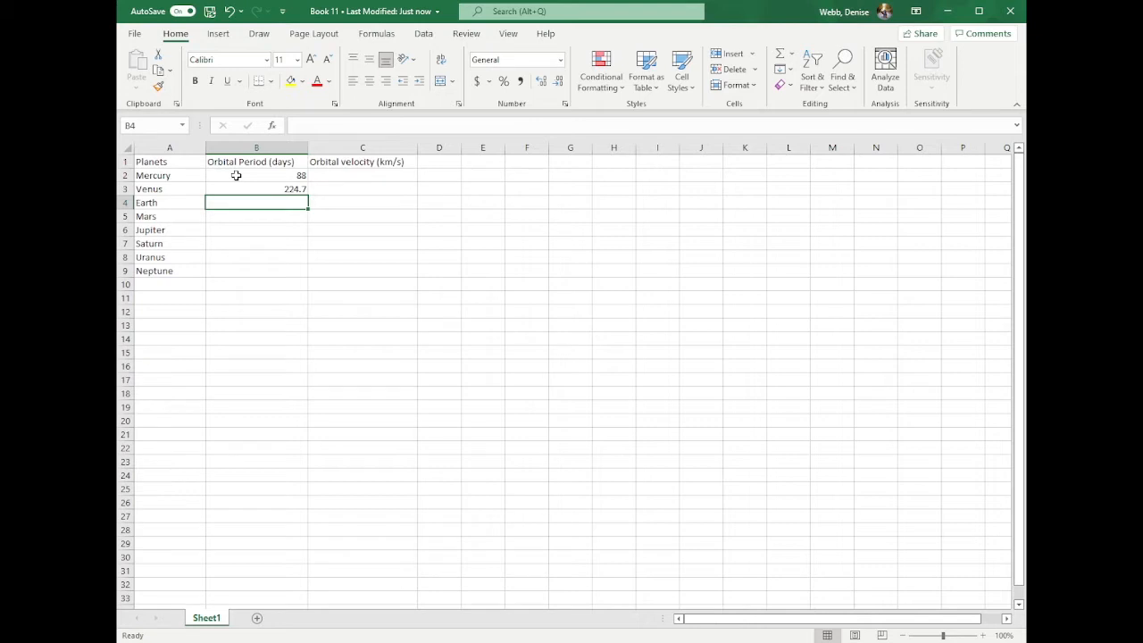
{"action": "type", "text": "365.2"}
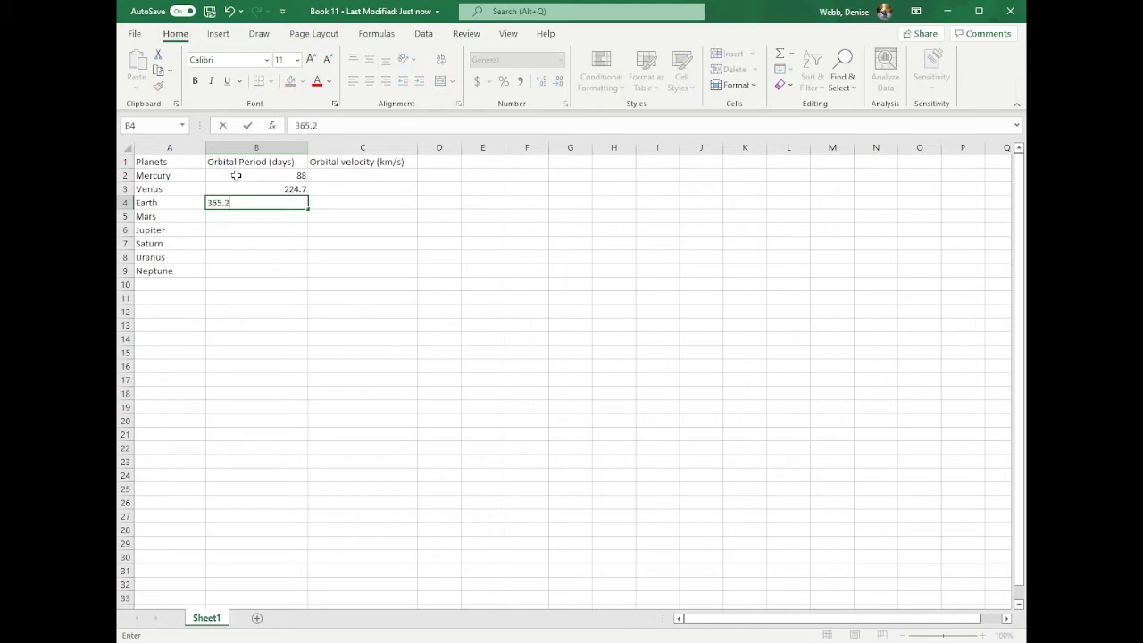
{"action": "key", "text": "Return"}
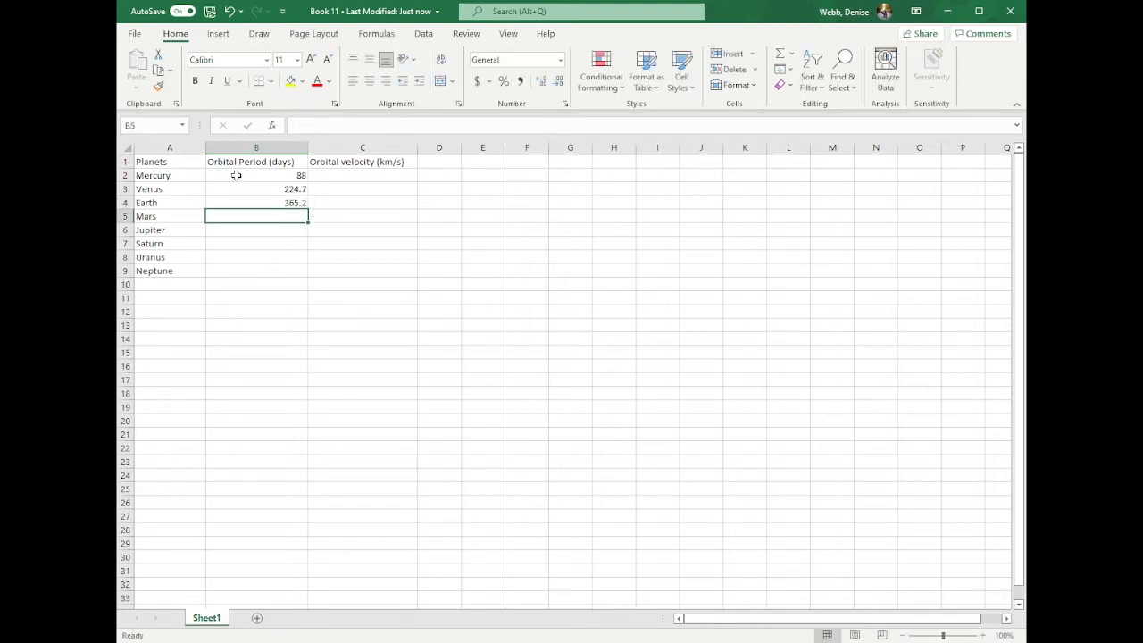
{"action": "type", "text": "687"}
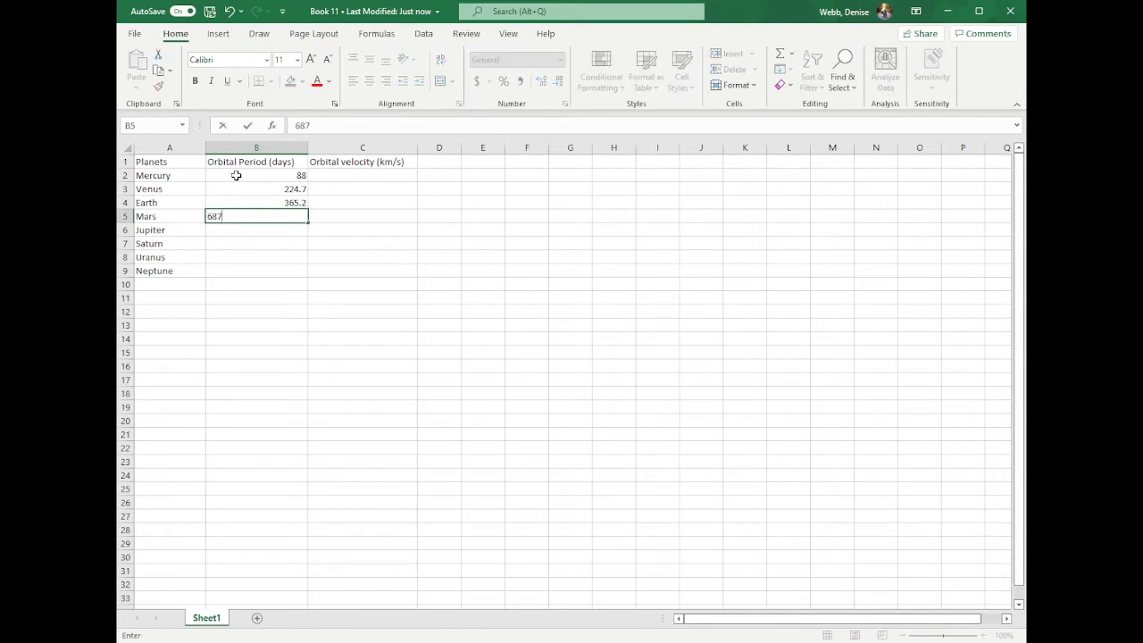
{"action": "key", "text": "Return"}
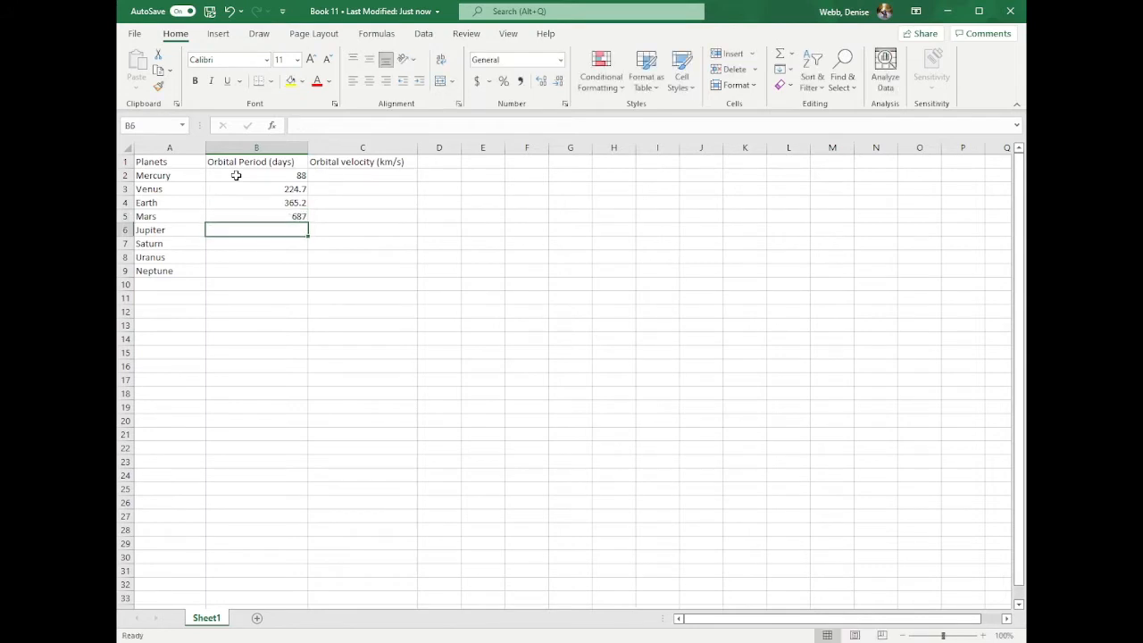
- Enter the orbital periods 4331, 10747, 30589 and 59800 for Jupiter to Neptune in cells B6 to B9
{"action": "type", "text": "4331"}
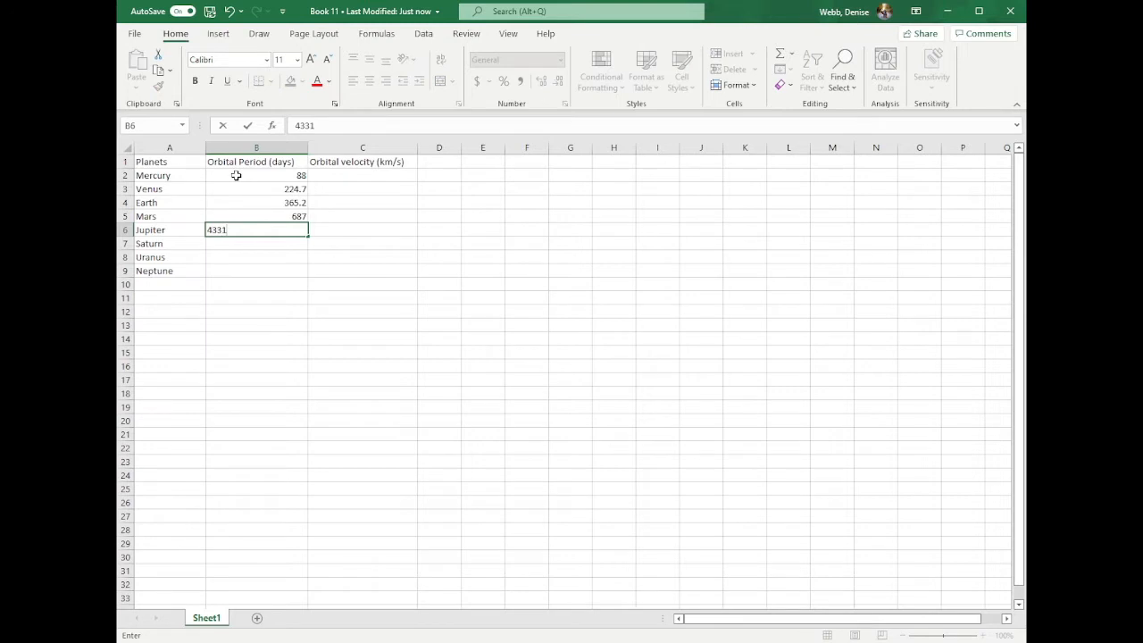
{"action": "key", "text": "Return"}
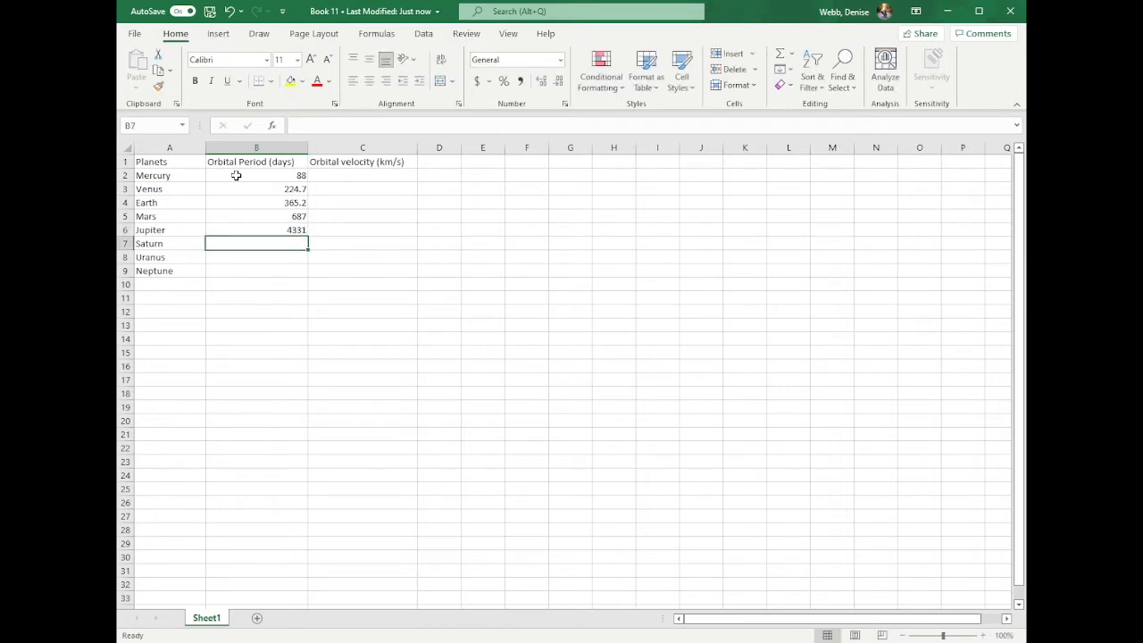
{"action": "type", "text": "10747"}
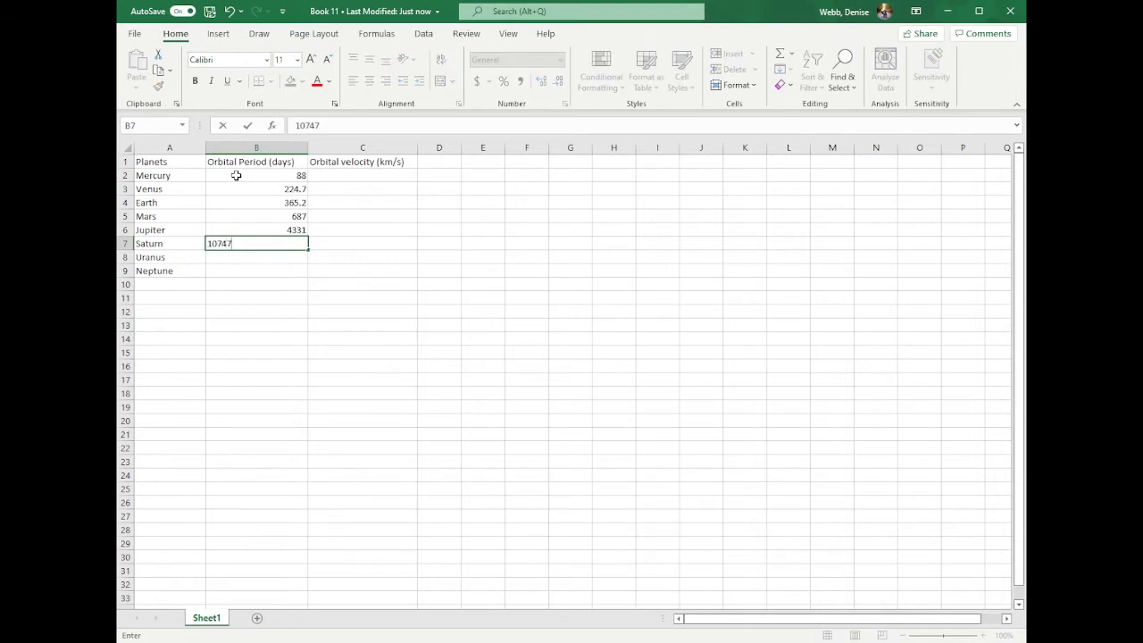
{"action": "key", "text": "Return"}
{"action": "type", "text": "3"}
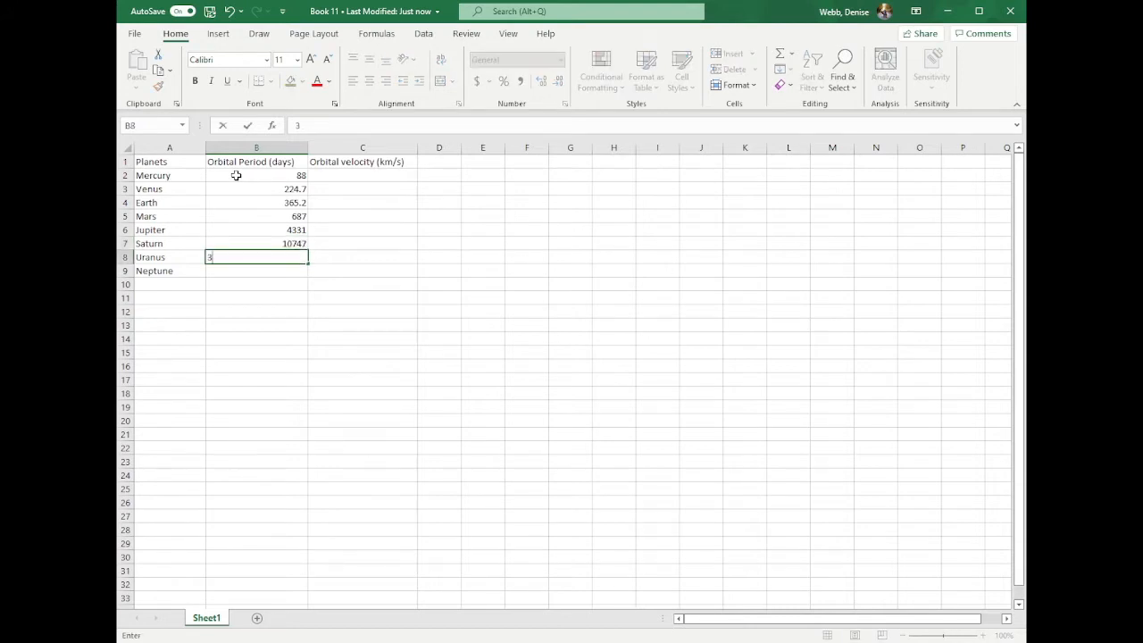
{"action": "type", "text": "0589"}
{"action": "key", "text": "Return"}
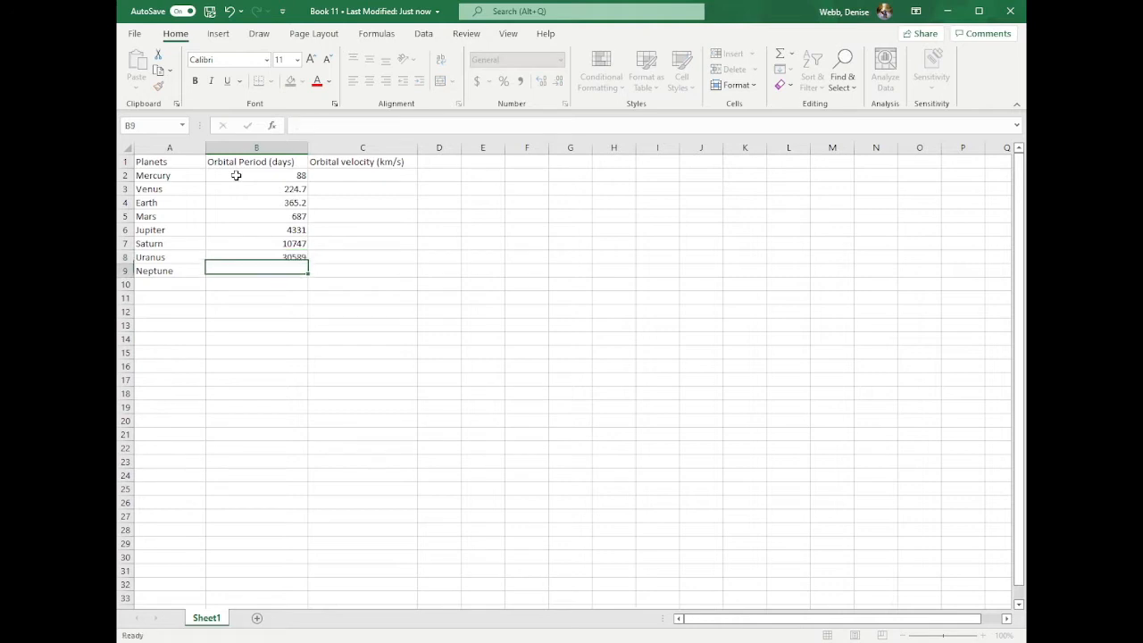
{"action": "type", "text": "58"}
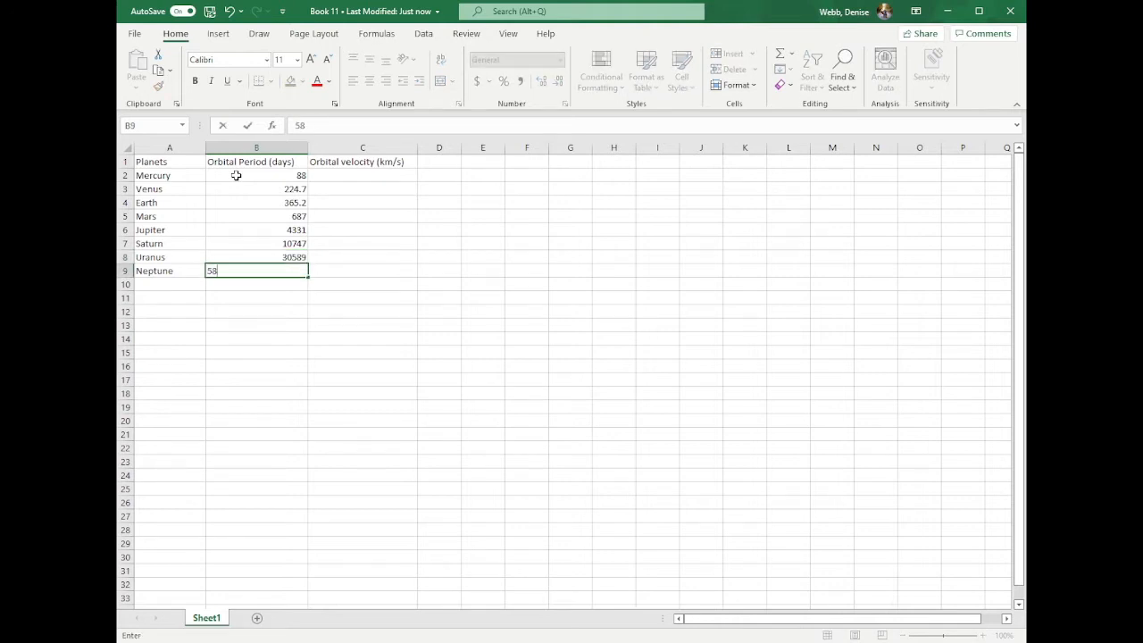
{"action": "key", "text": "BackSpace"}
{"action": "type", "text": "9800"}
- Enter the orbital velocities 47.9, 35, 29.8 and 24.1 for Mercury to Mars in cells C2 to C5
{"action": "left_click", "coordinate": [386, 175]}
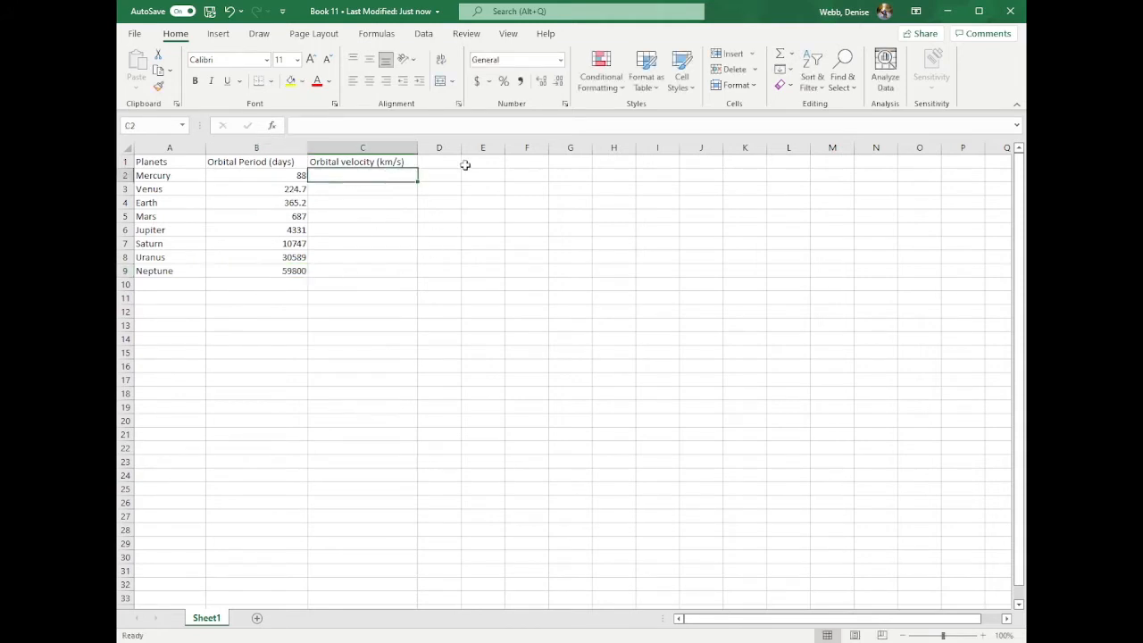
{"action": "type", "text": "47.9"}
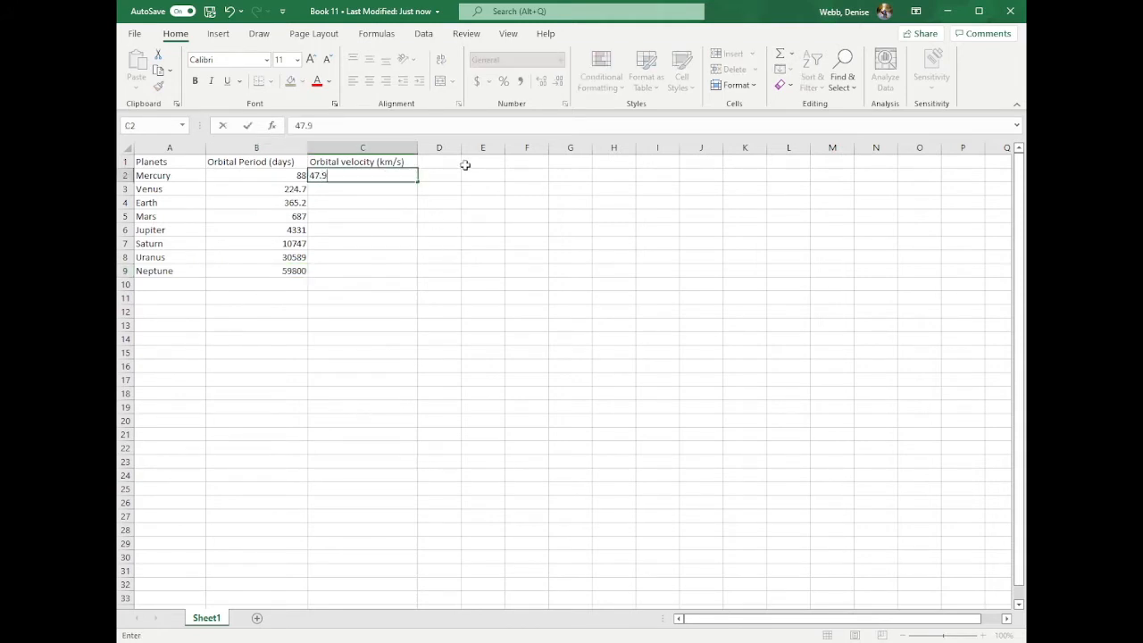
{"action": "key", "text": "Return"}
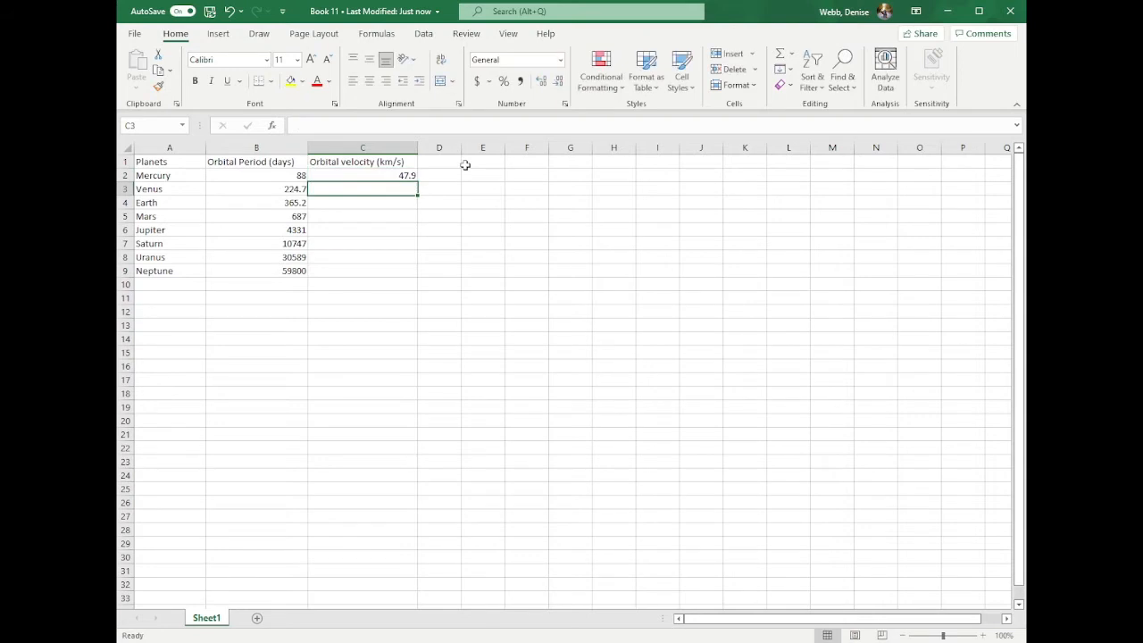
{"action": "type", "text": "35"}
{"action": "key", "text": "Return"}
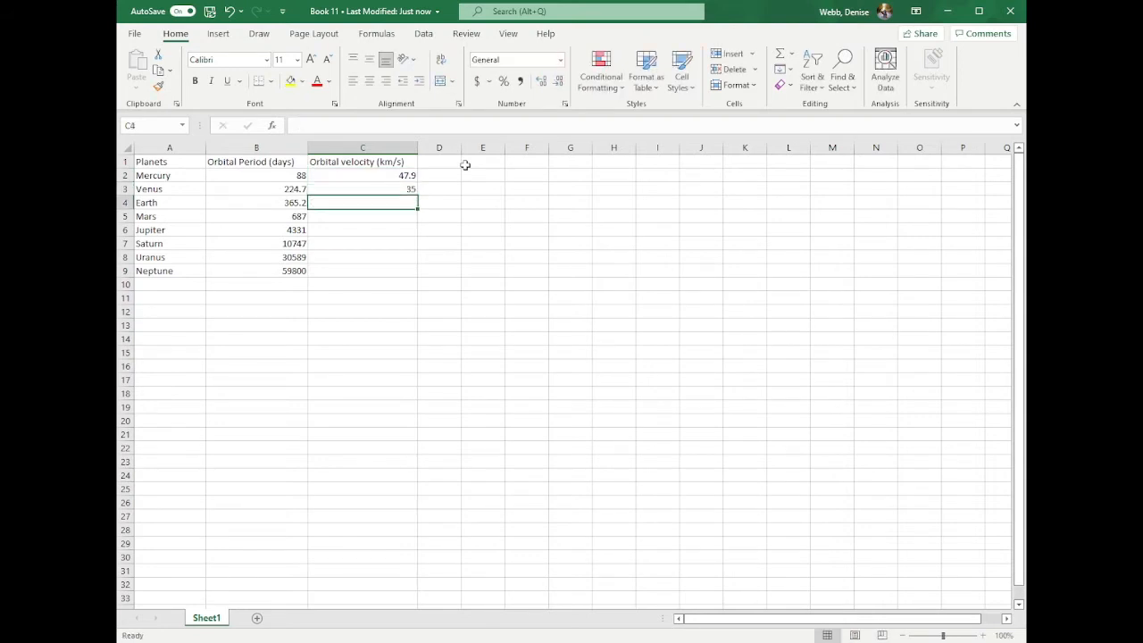
{"action": "type", "text": "29.8"}
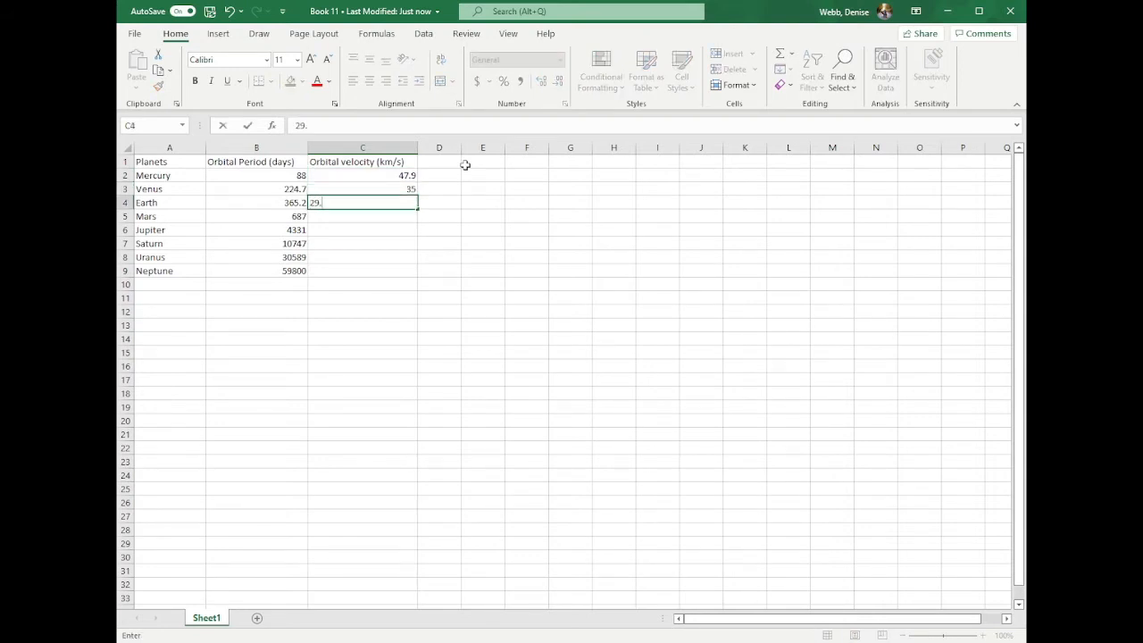
{"action": "key", "text": "Return"}
{"action": "type", "text": "24"}
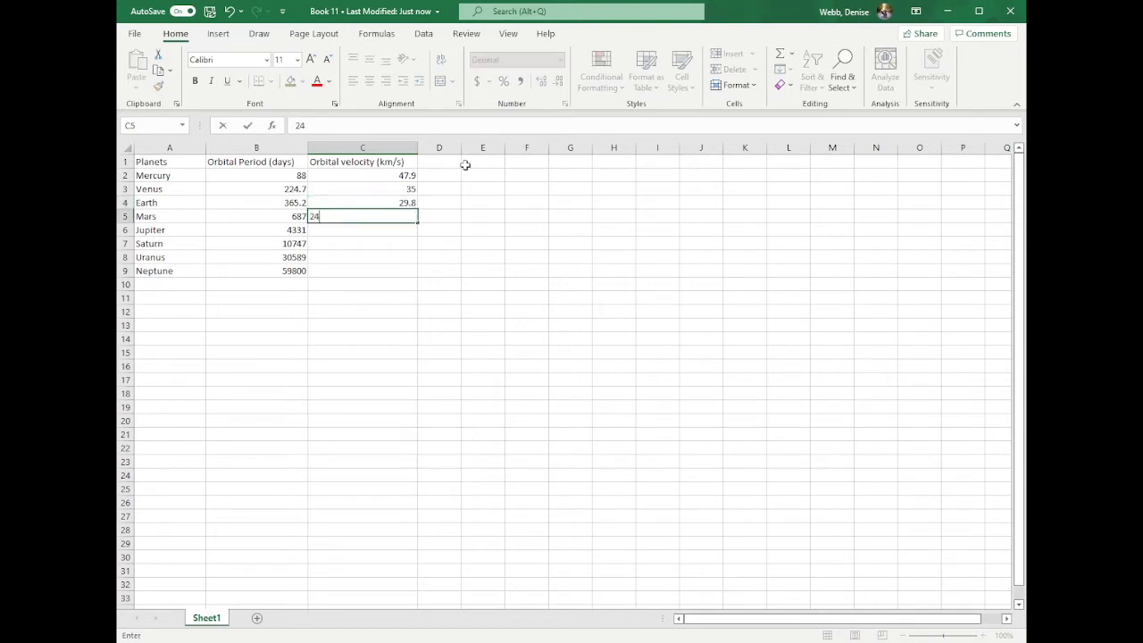
{"action": "type", "text": ".1"}
{"action": "key", "text": "Return"}
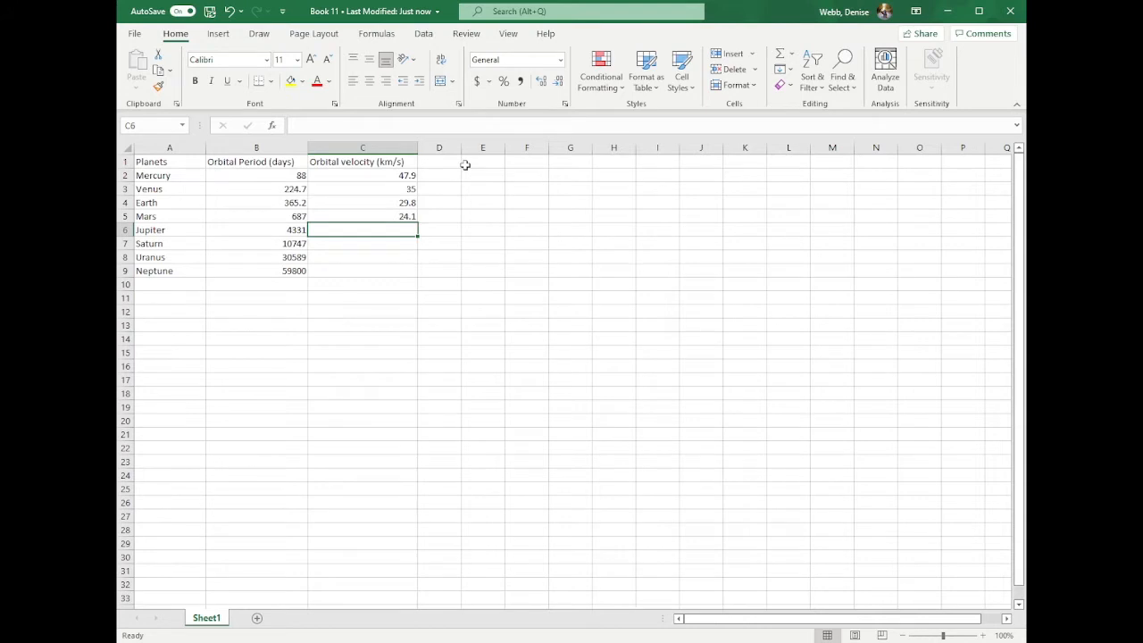
- Enter the orbital velocities 13.1, 9.7, 6.8 and 5.4 for Jupiter to Neptune in cells C6 to C9
{"action": "type", "text": "13.1"}
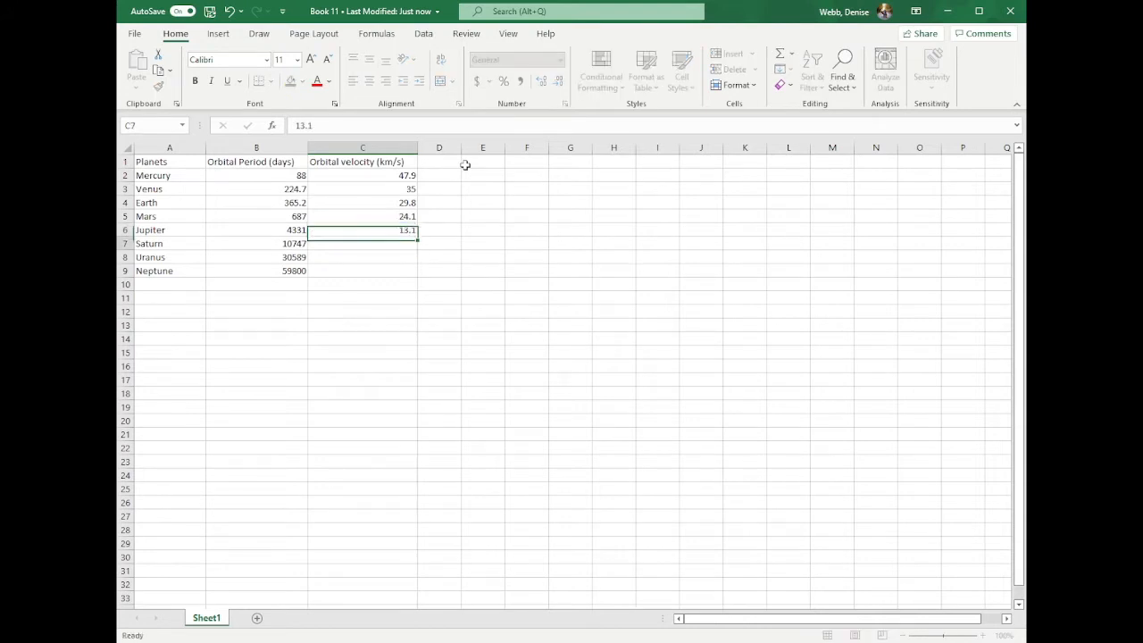
{"action": "key", "text": "Return"}
{"action": "type", "text": "9.7"}
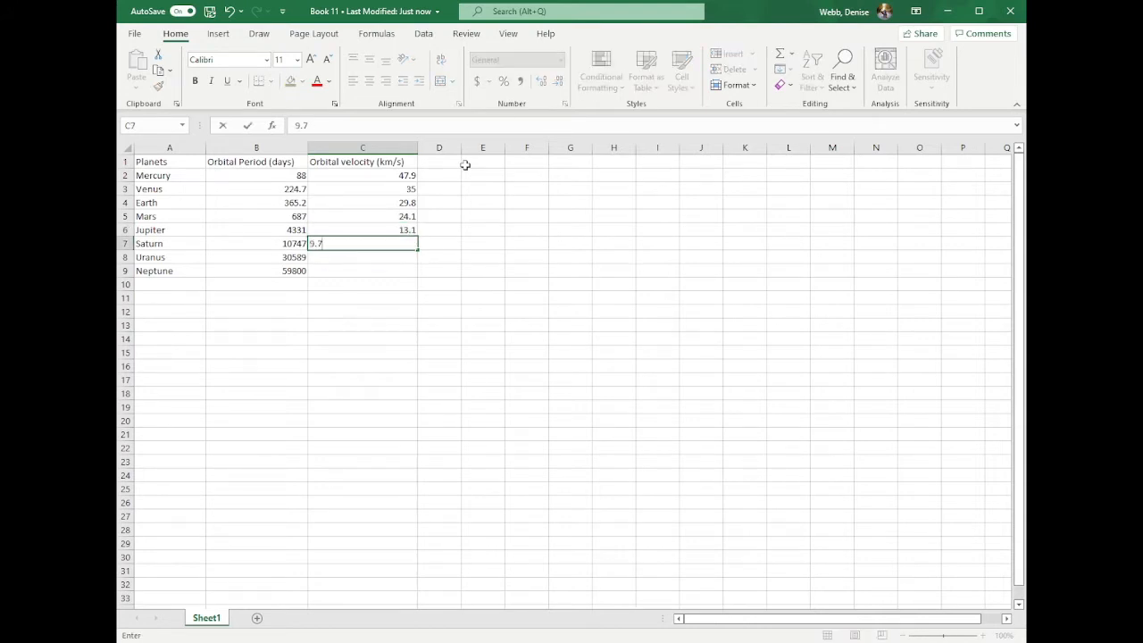
{"action": "key", "text": "Return"}
{"action": "type", "text": "6.8"}
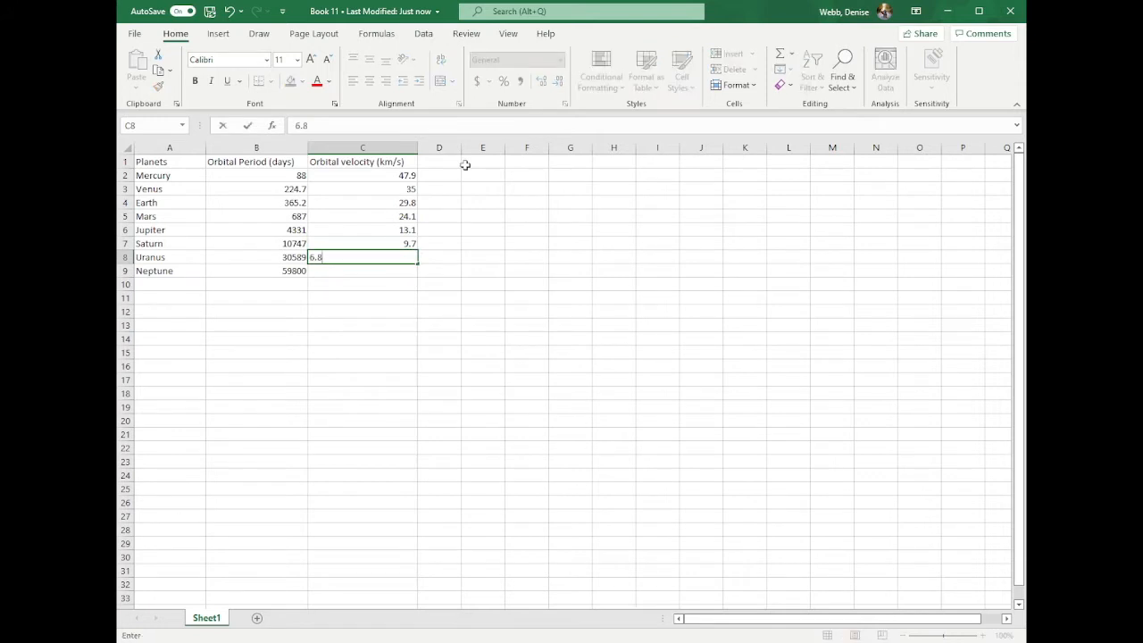
{"action": "key", "text": "Return"}
{"action": "type", "text": "5.4"}
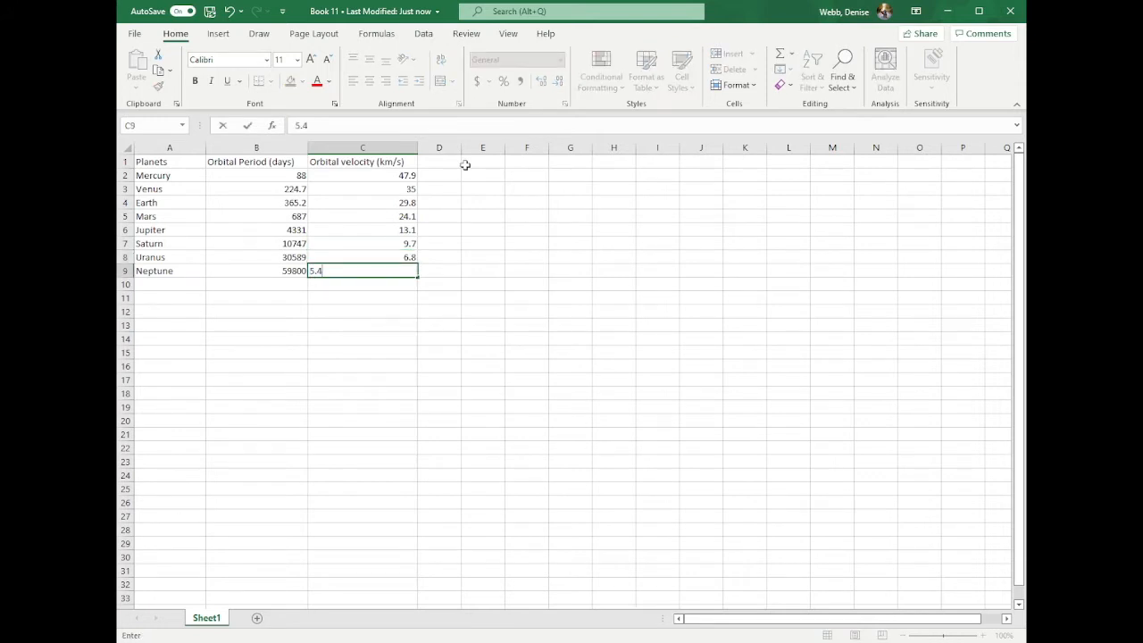
{"action": "key", "text": "Return"}
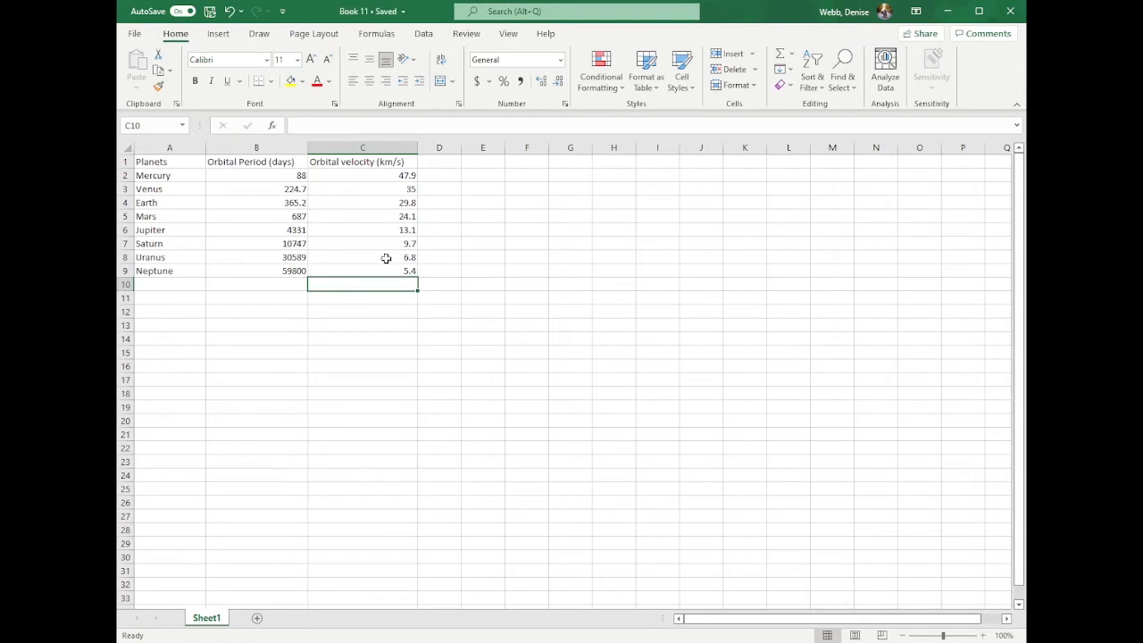
- Insert a markers-only scatter chart of the orbital period and velocity columns, headers included, from cells B1 to C9
{"action": "left_click", "coordinate": [353, 271]}
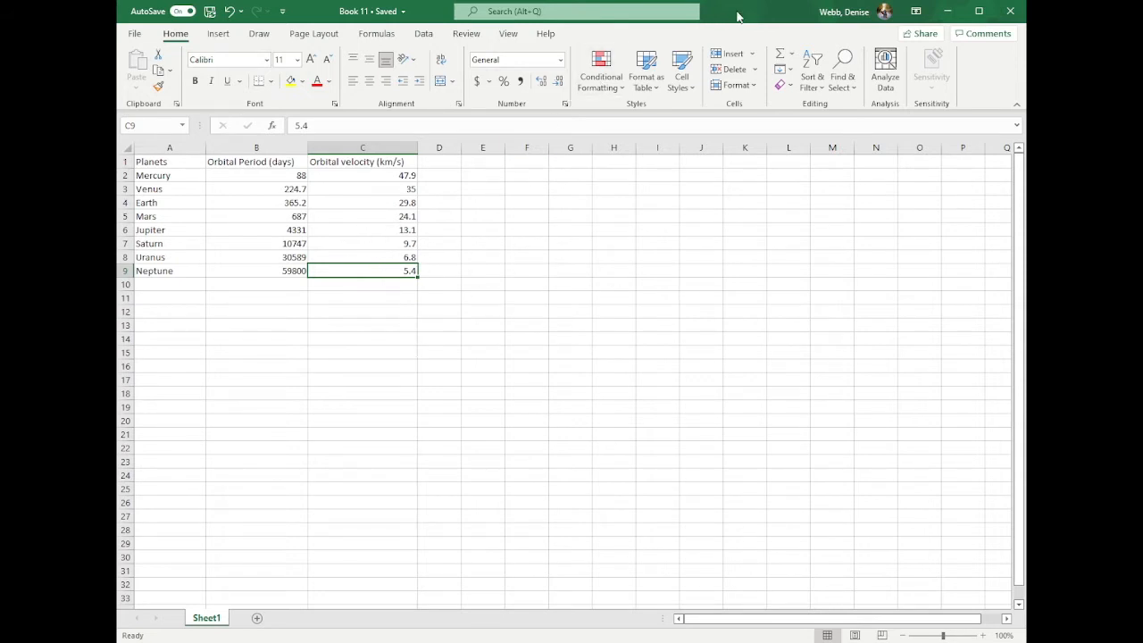
{"action": "left_click", "coordinate": [234, 162]}
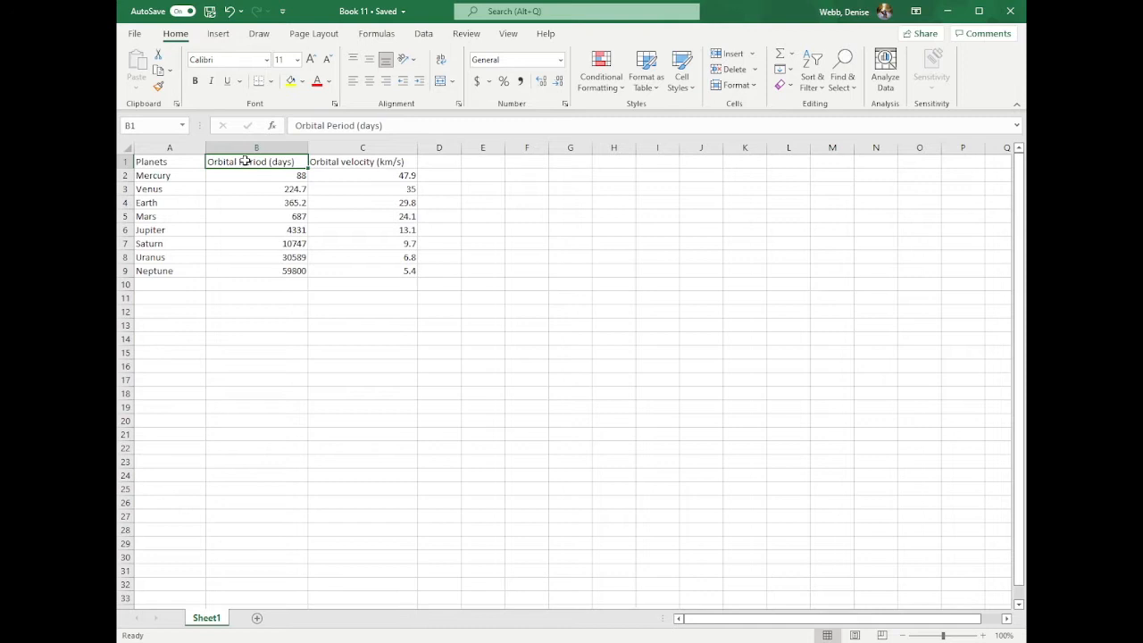
{"action": "left_click_drag", "start_coordinate": [246, 162], "coordinate": [409, 266]}
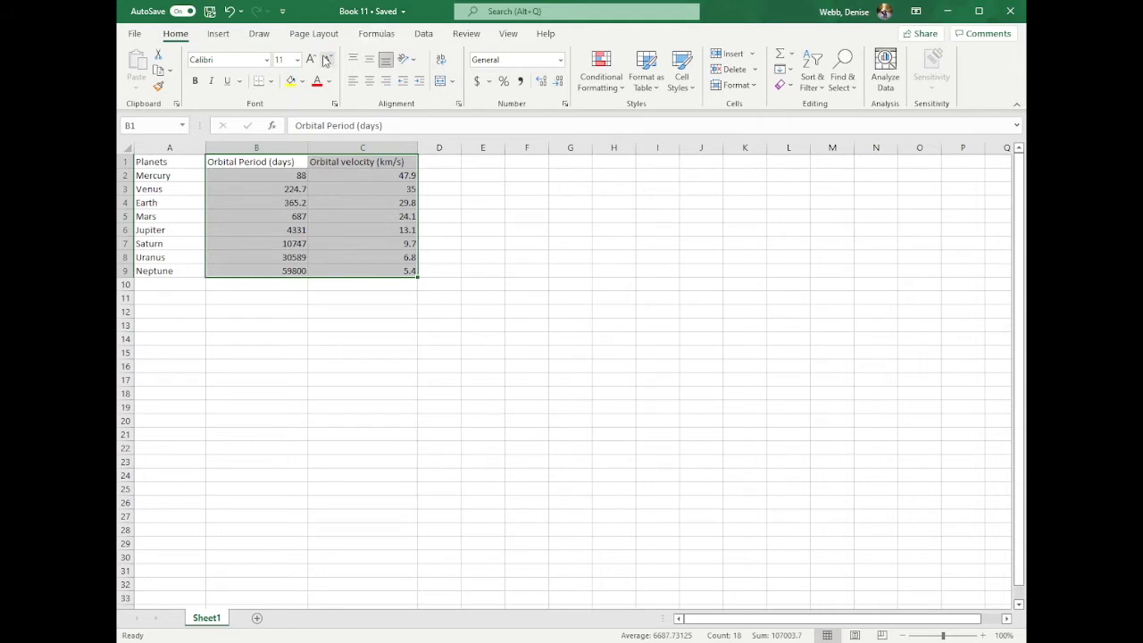
{"action": "left_click", "coordinate": [219, 34]}
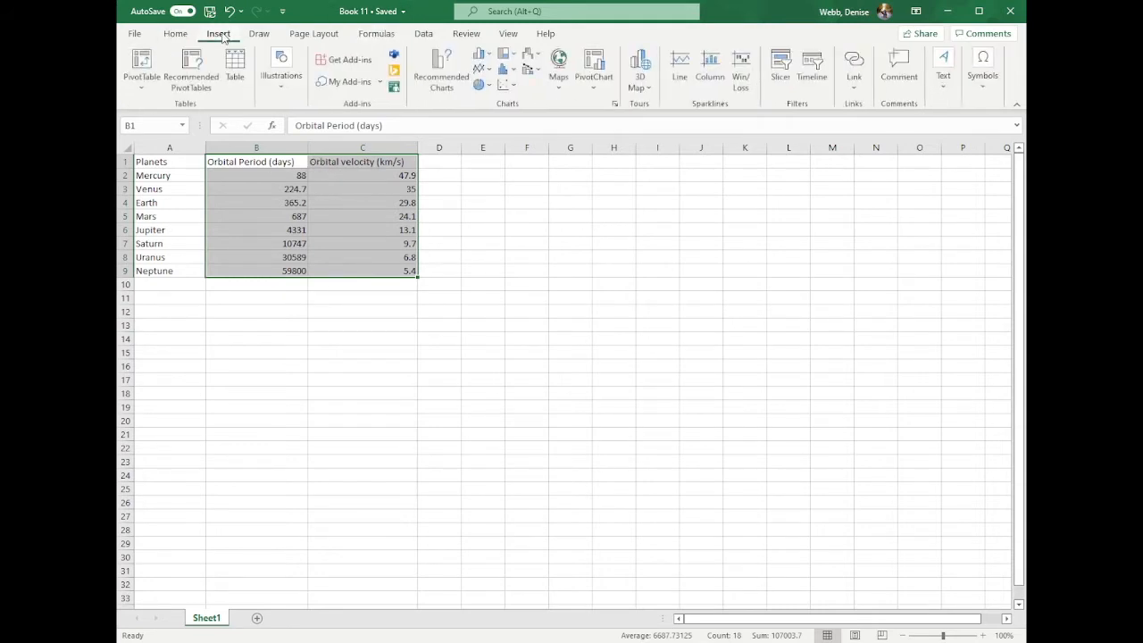
{"action": "left_click", "coordinate": [501, 84]}
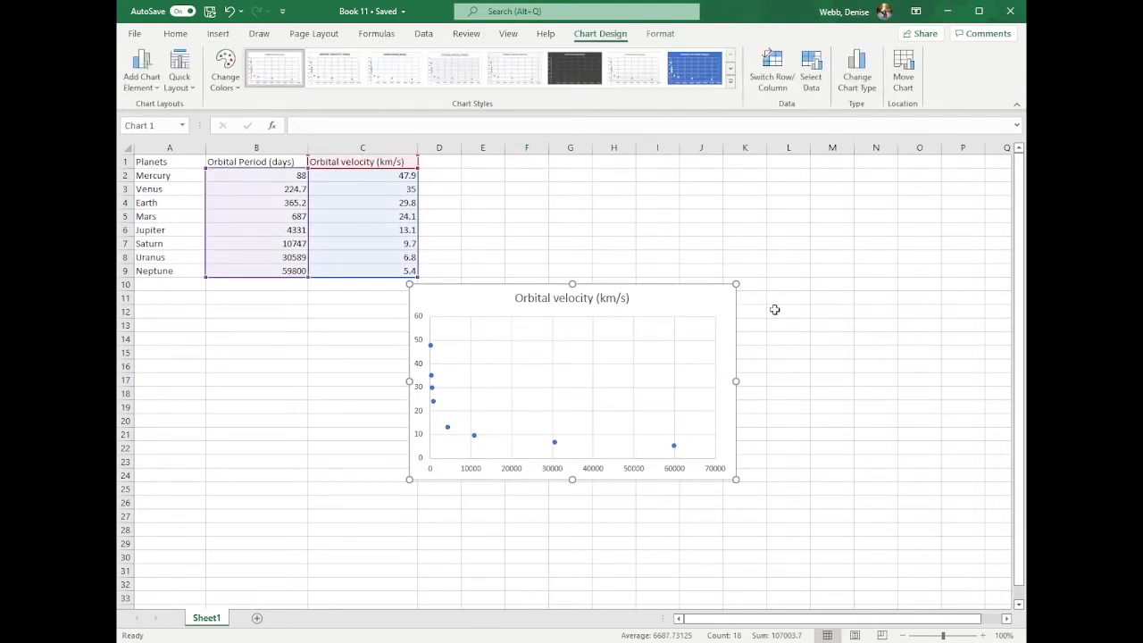
- Enlarge the scatter chart slightly and open its data source selection
{"action": "left_click_drag", "start_coordinate": [736, 479], "coordinate": [763, 496]}
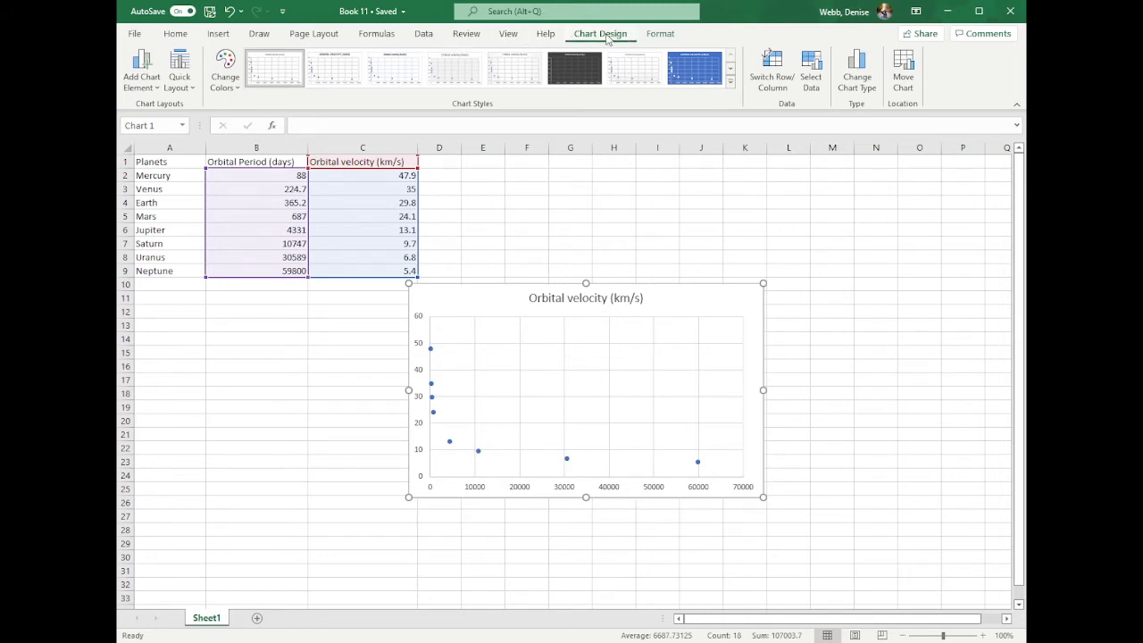
{"action": "left_click", "coordinate": [809, 70]}
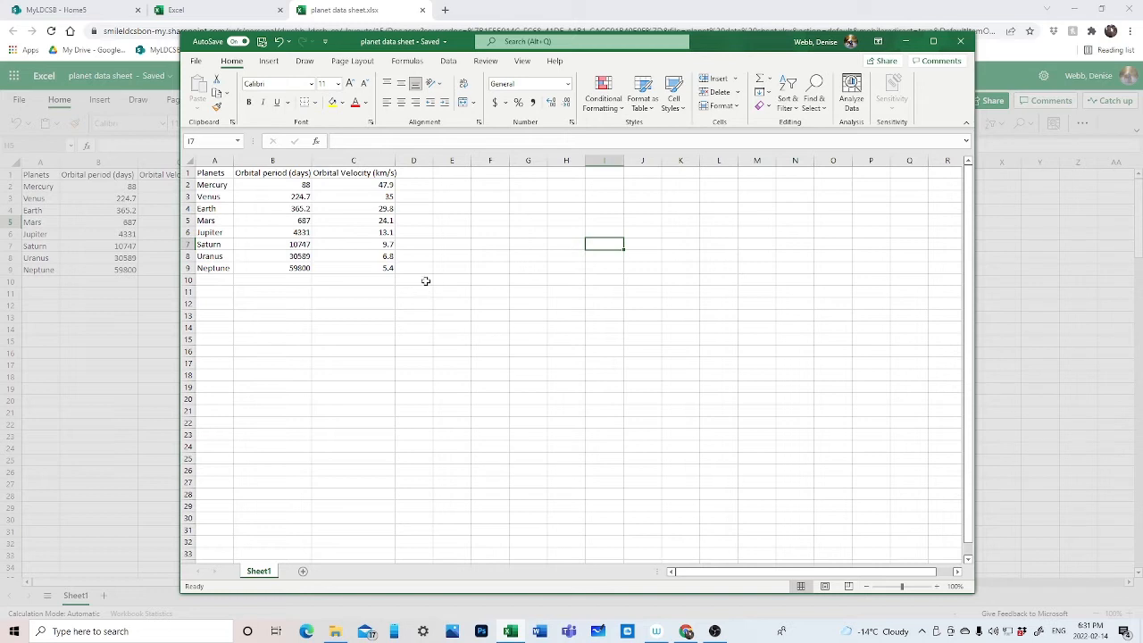
- Plot the orbital period and velocity data in B1:C9, with both headers, as a new scatter chart showing only markers
{"action": "left_click", "coordinate": [272, 172]}
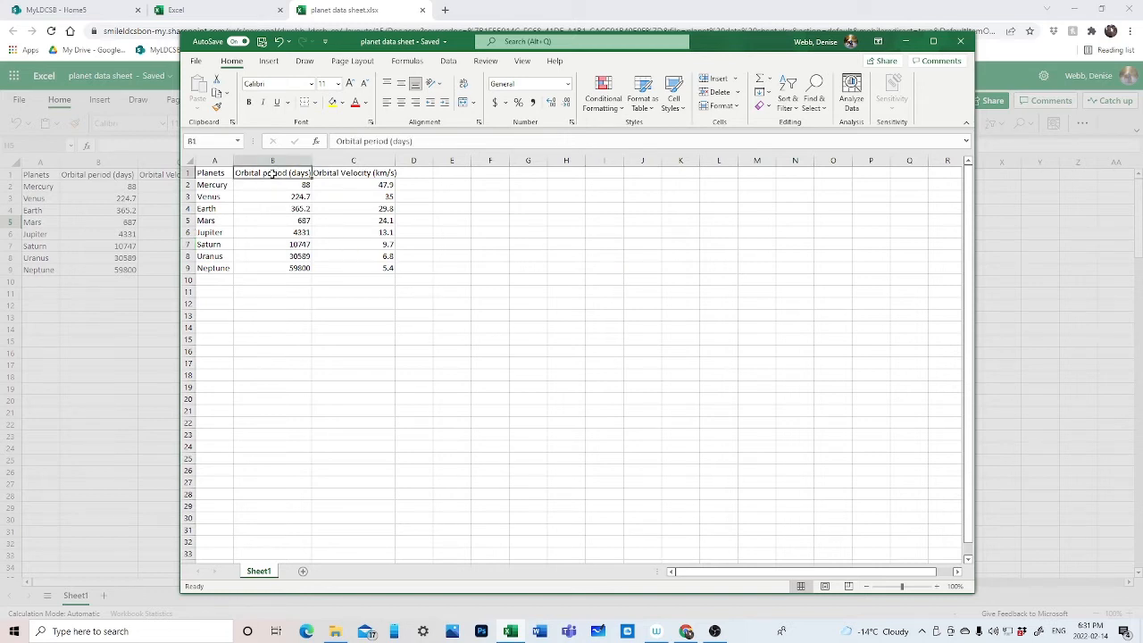
{"action": "left_click_drag", "start_coordinate": [273, 173], "coordinate": [366, 268]}
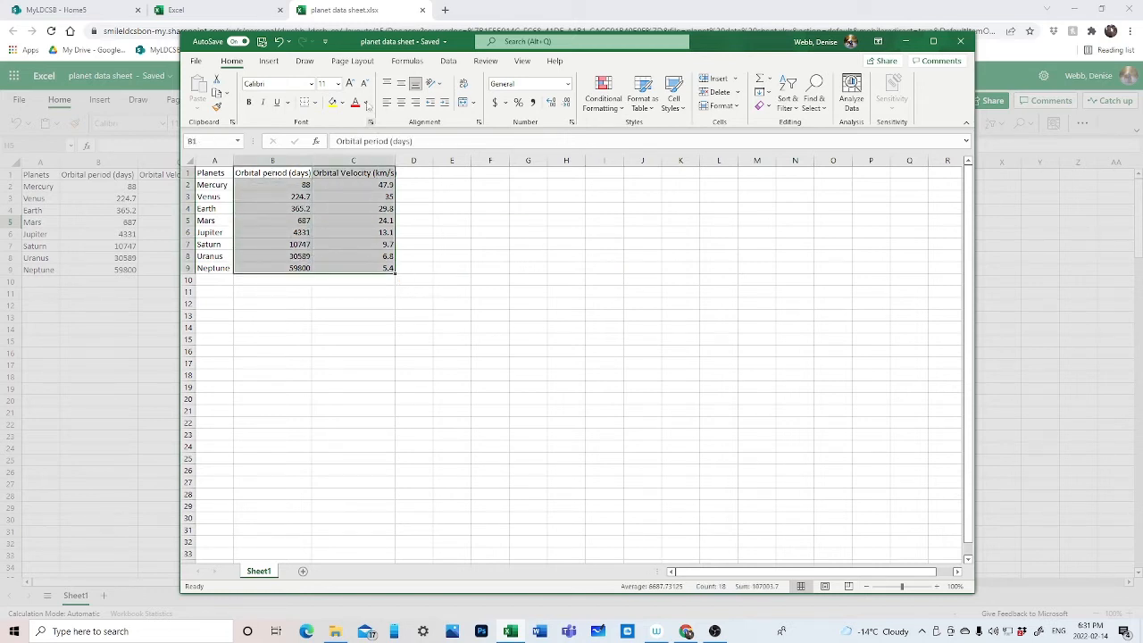
{"action": "left_click", "coordinate": [270, 60]}
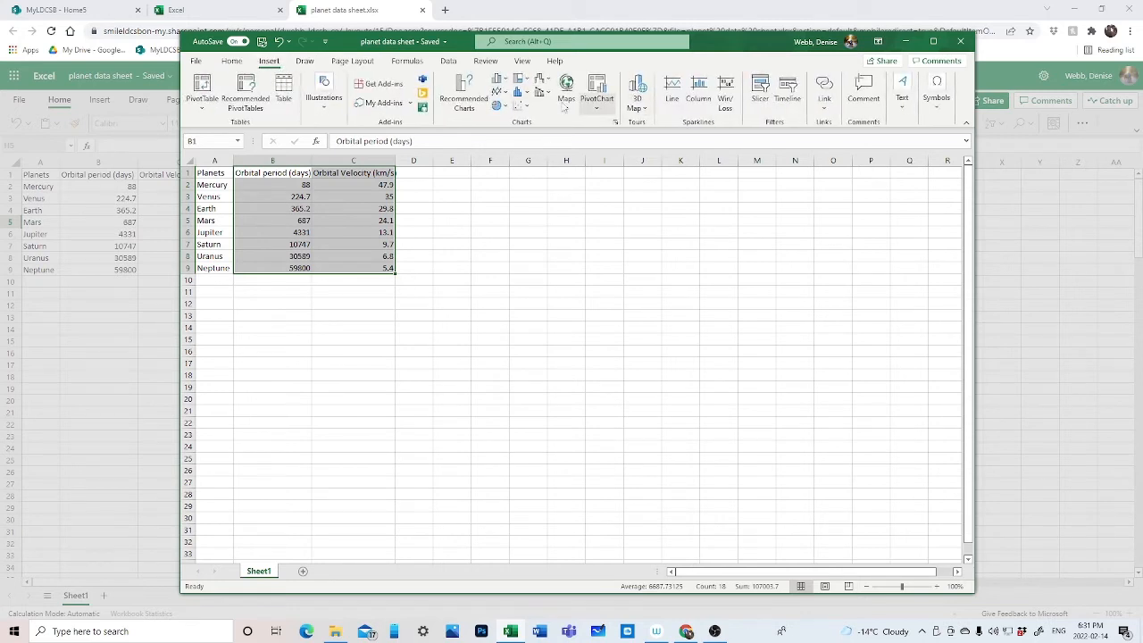
{"action": "left_click", "coordinate": [521, 106]}
{"action": "left_click", "coordinate": [529, 147]}
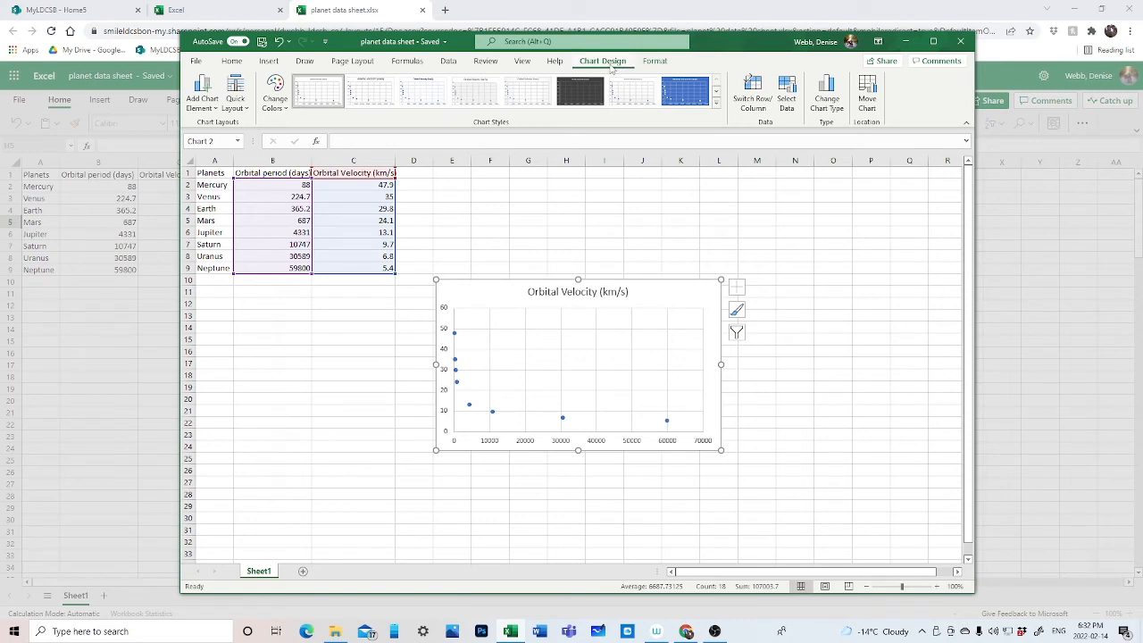
- Edit the chart's Orbital Velocity series so its X values come from cells C2 to C9
{"action": "left_click", "coordinate": [786, 90]}
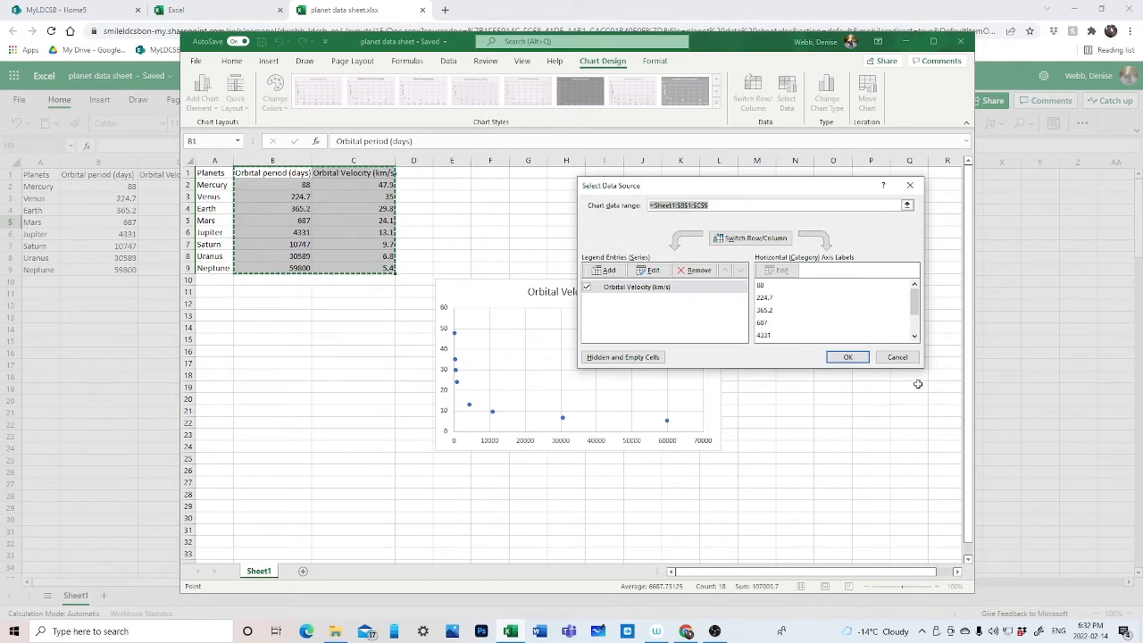
{"action": "left_click", "coordinate": [896, 358]}
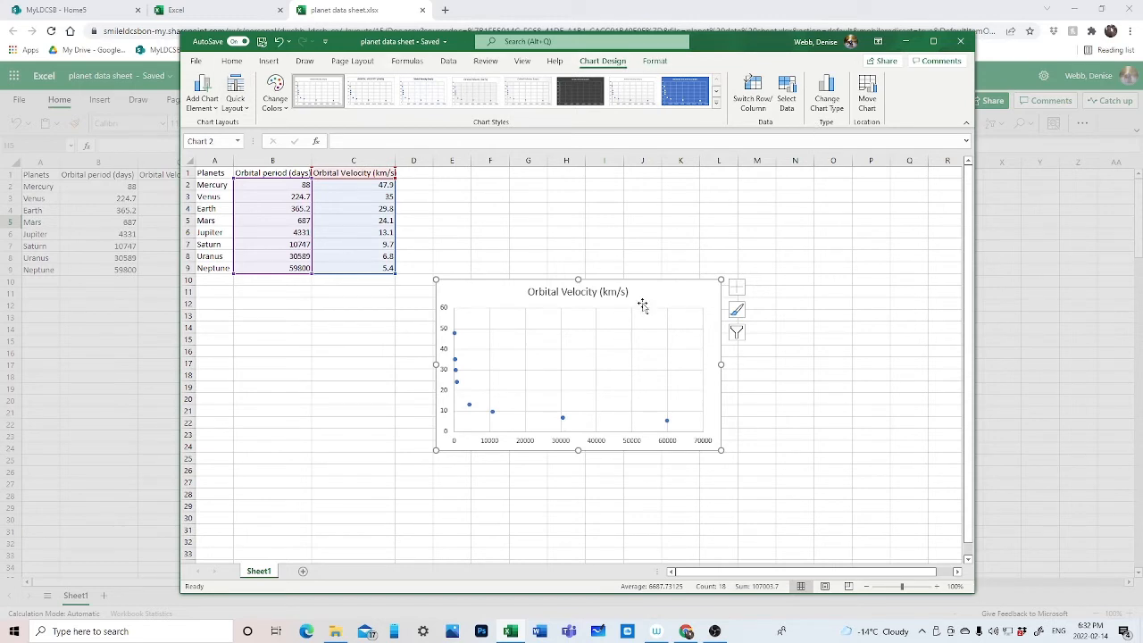
{"action": "left_click", "coordinate": [789, 98]}
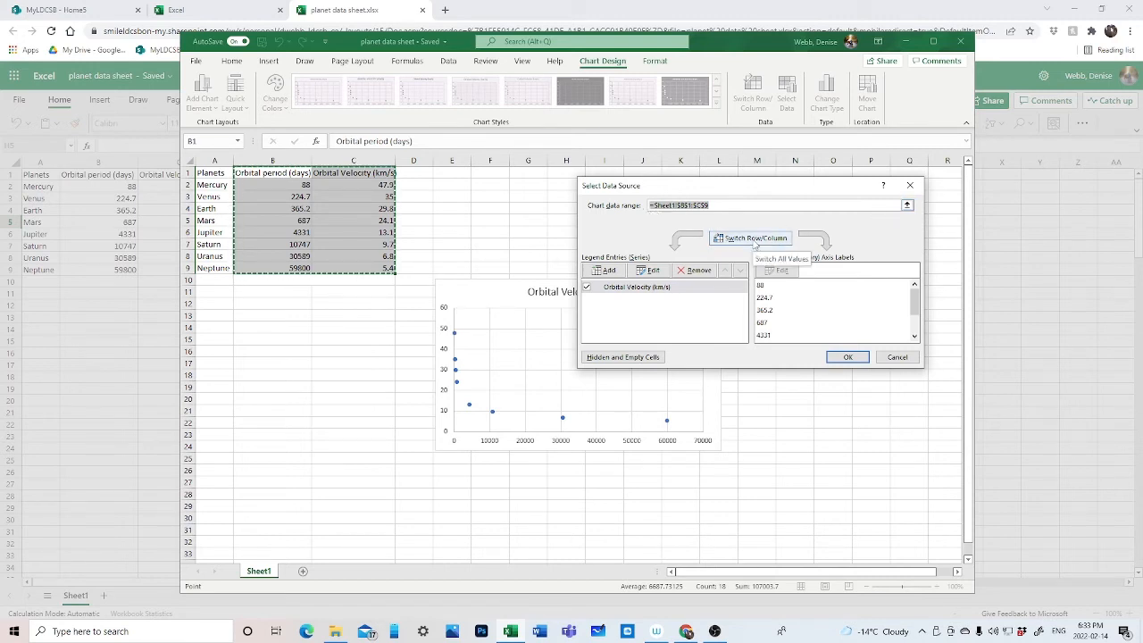
{"action": "left_click", "coordinate": [649, 273]}
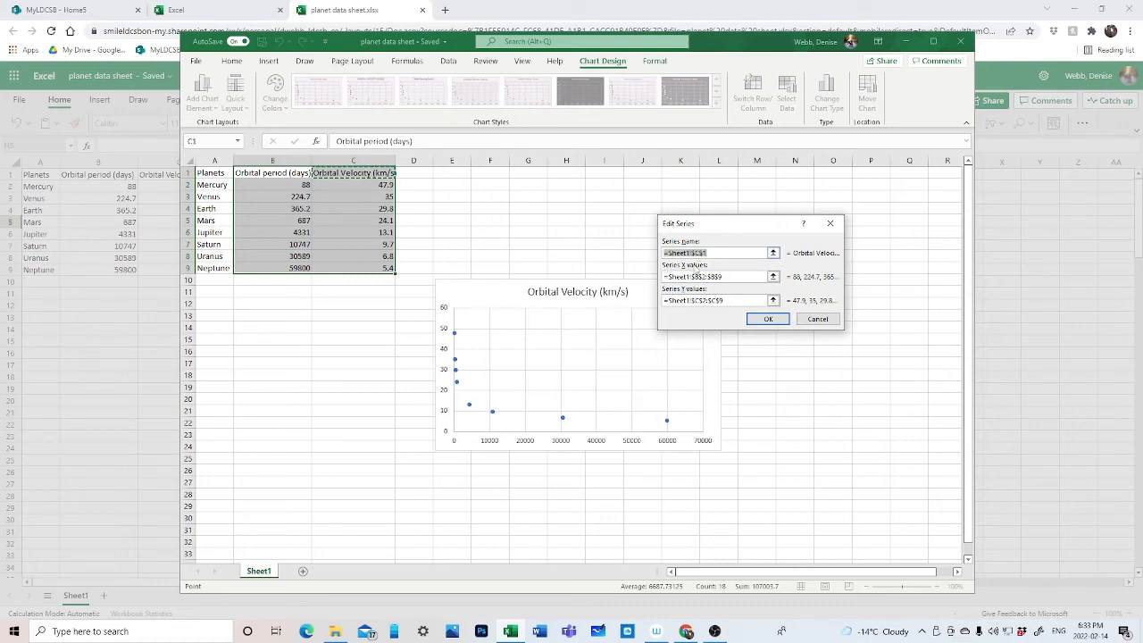
{"action": "left_click", "coordinate": [724, 278]}
{"action": "left_click_drag", "start_coordinate": [723, 279], "coordinate": [663, 284]}
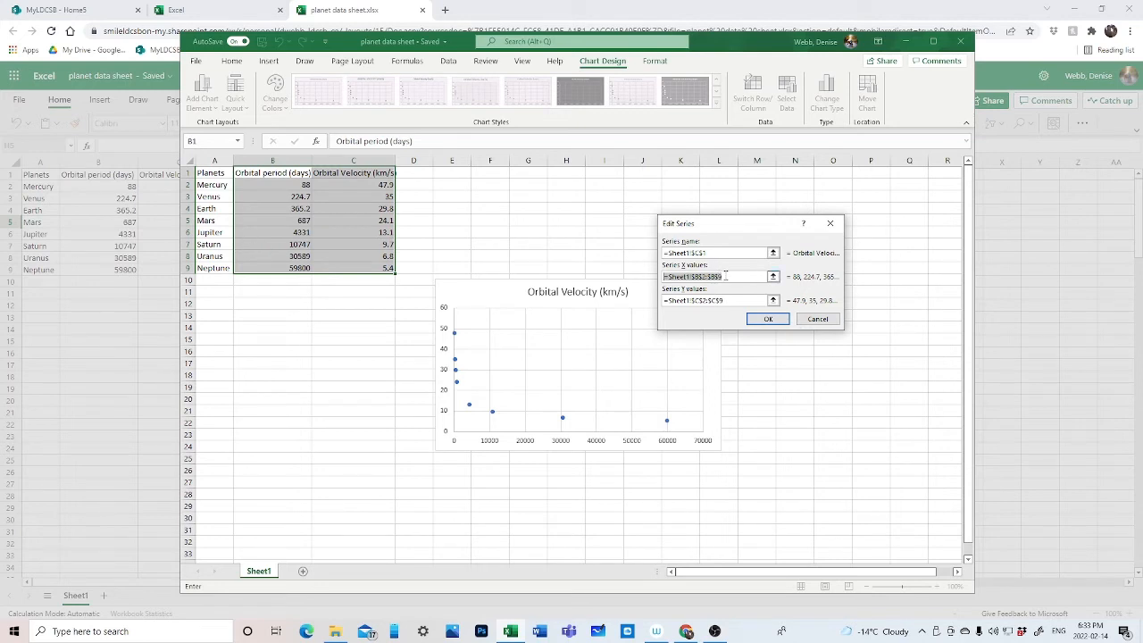
{"action": "key", "text": "BackSpace"}
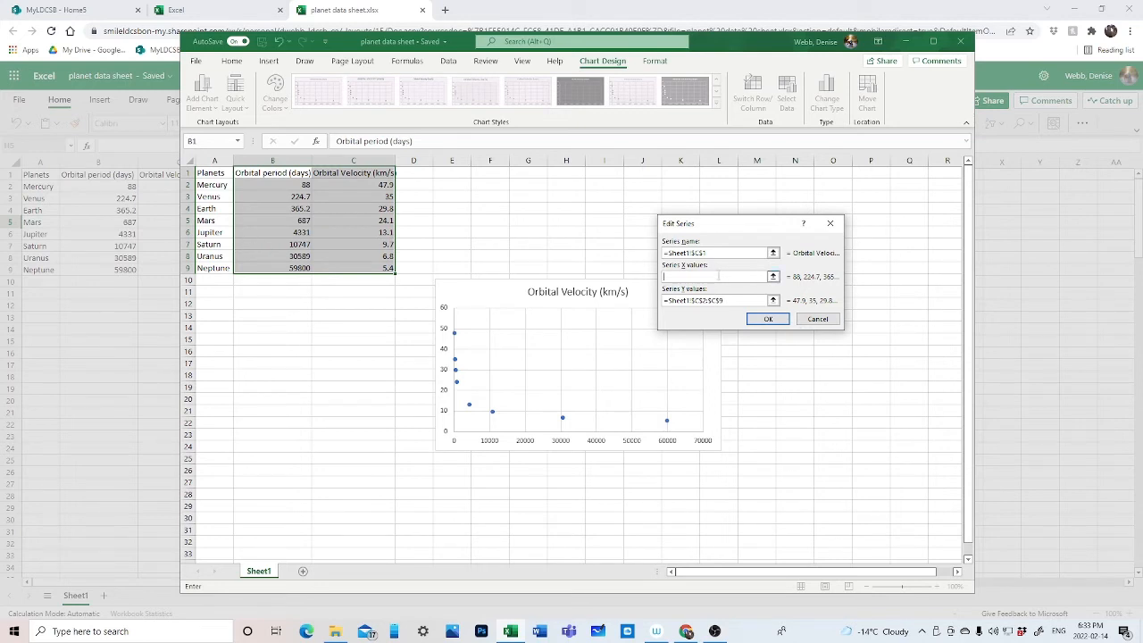
{"action": "left_click", "coordinate": [343, 186]}
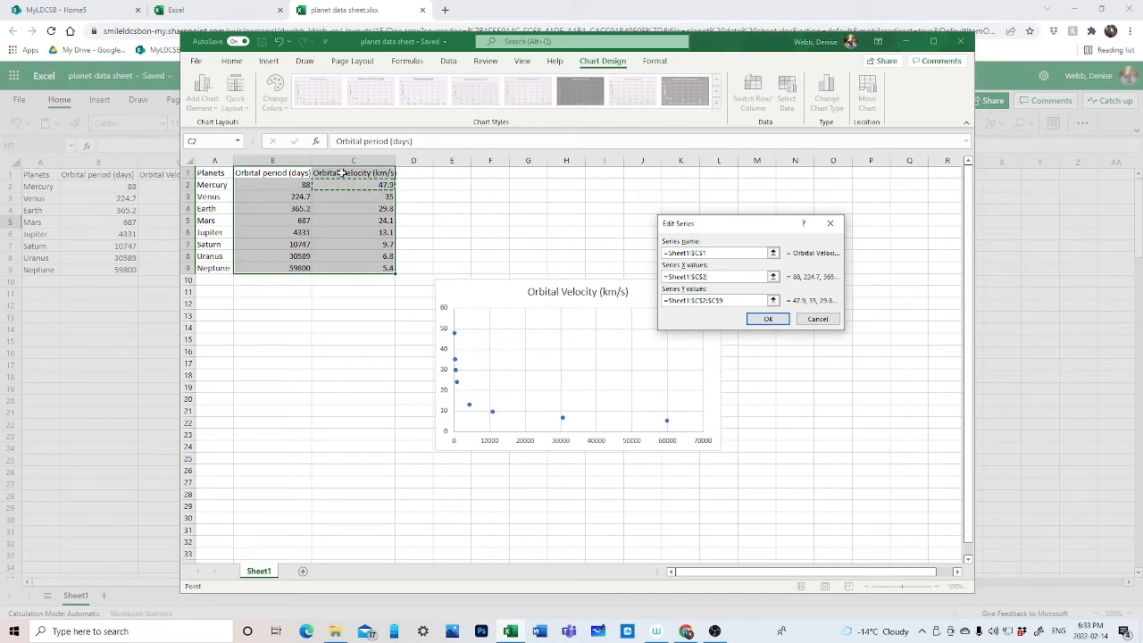
{"action": "left_click", "coordinate": [340, 174]}
{"action": "left_click", "coordinate": [344, 185]}
{"action": "left_click_drag", "start_coordinate": [353, 184], "coordinate": [402, 273]}
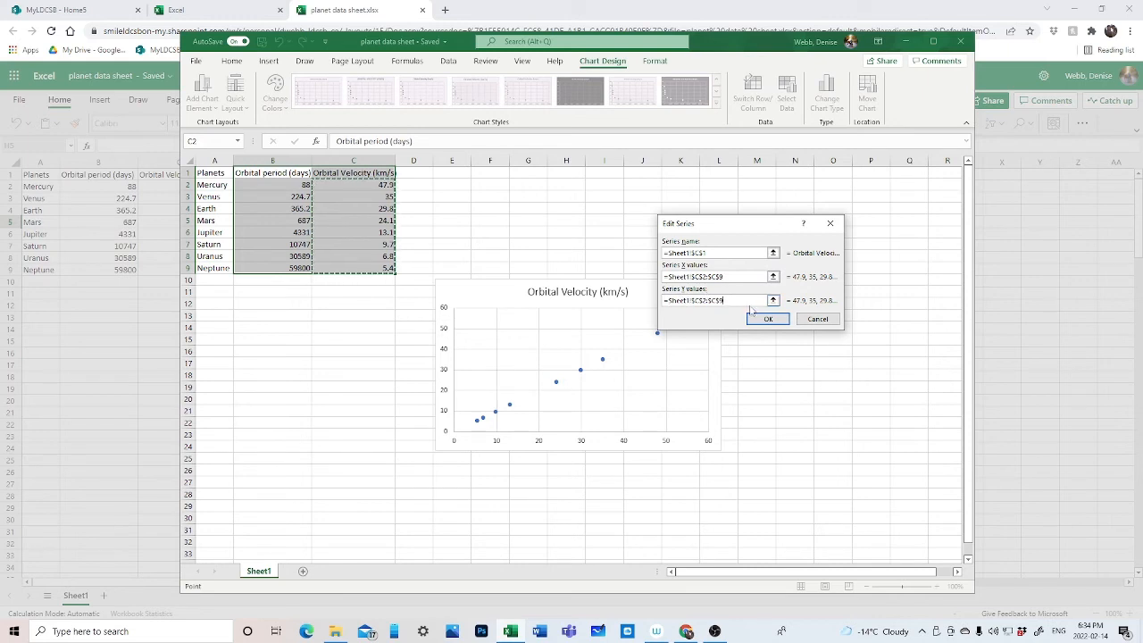
- Set the series' Y values to the orbital periods in cells B2 to B9 and apply the data source changes
{"action": "key", "text": "BackSpace"}
{"action": "key", "text": "BackSpace"}
{"action": "key", "text": "BackSpace"}
{"action": "key", "text": "BackSpace"}
{"action": "key", "text": "BackSpace"}
{"action": "key", "text": "BackSpace"}
{"action": "key", "text": "BackSpace"}
{"action": "key", "text": "BackSpace"}
{"action": "key", "text": "BackSpace"}
{"action": "key", "text": "BackSpace"}
{"action": "key", "text": "BackSpace"}
{"action": "key", "text": "BackSpace"}
{"action": "key", "text": "BackSpace"}
{"action": "key", "text": "BackSpace"}
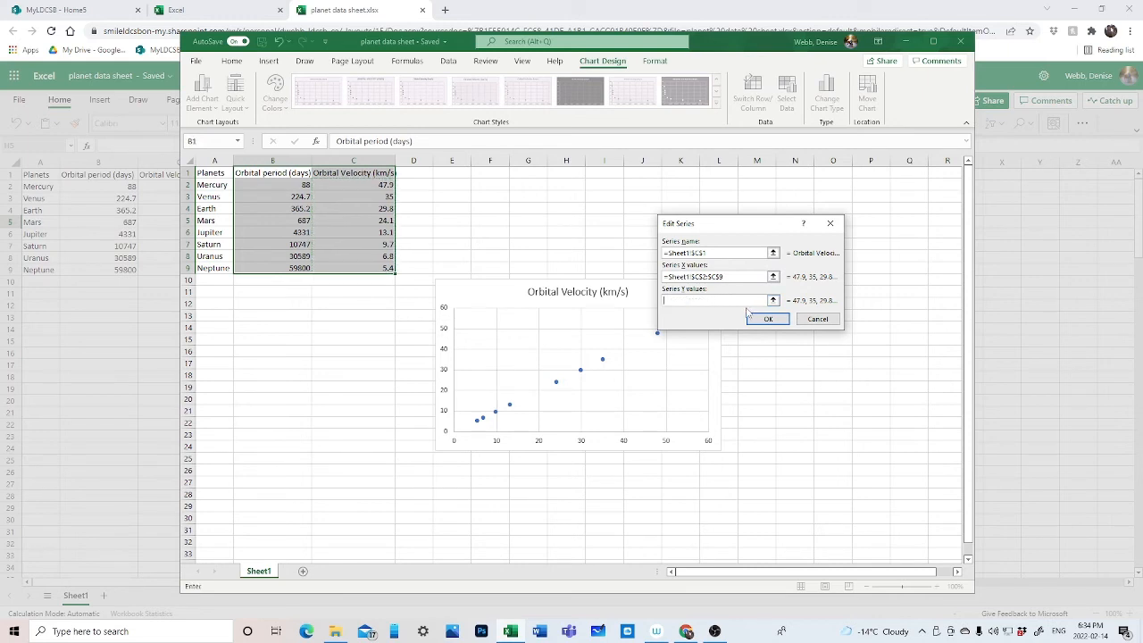
{"action": "left_click", "coordinate": [262, 184]}
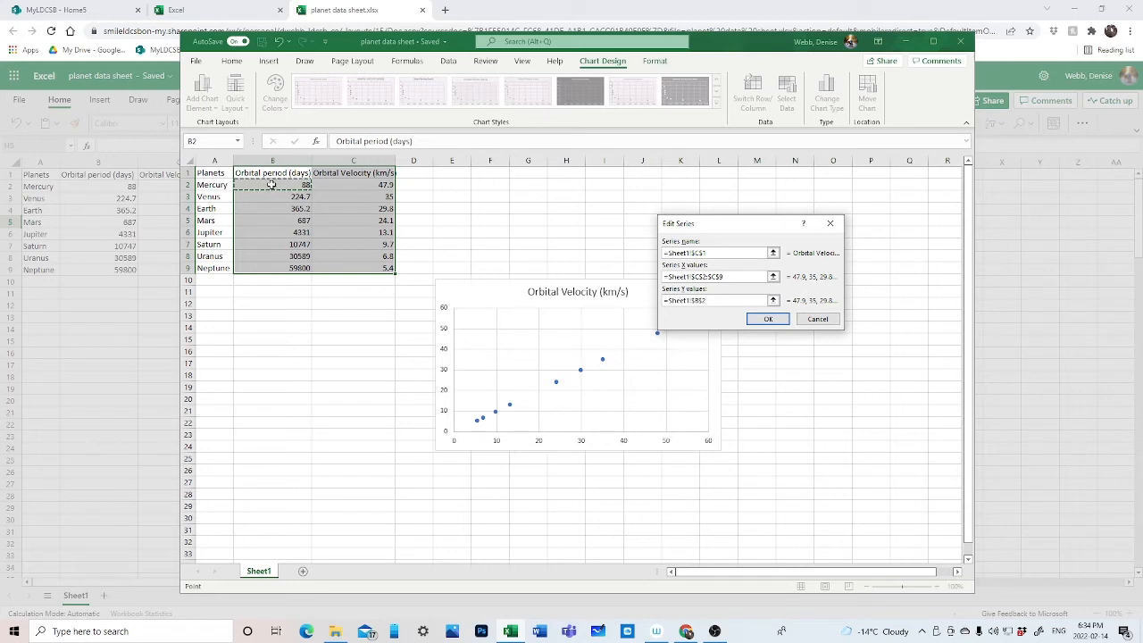
{"action": "left_click_drag", "start_coordinate": [271, 191], "coordinate": [280, 266]}
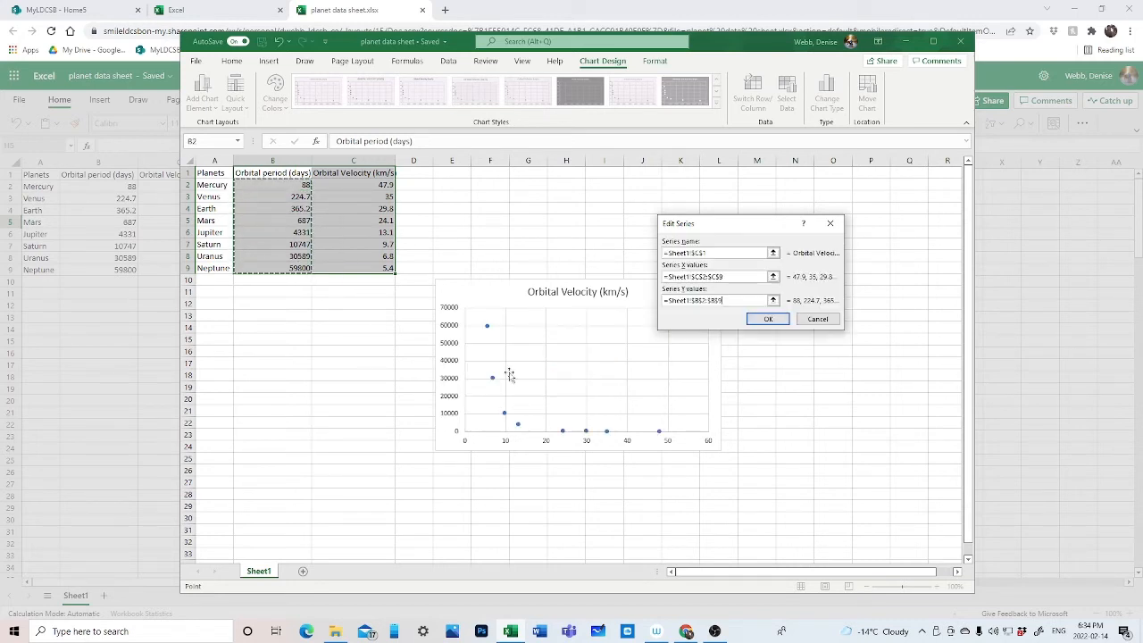
{"action": "left_click", "coordinate": [767, 320]}
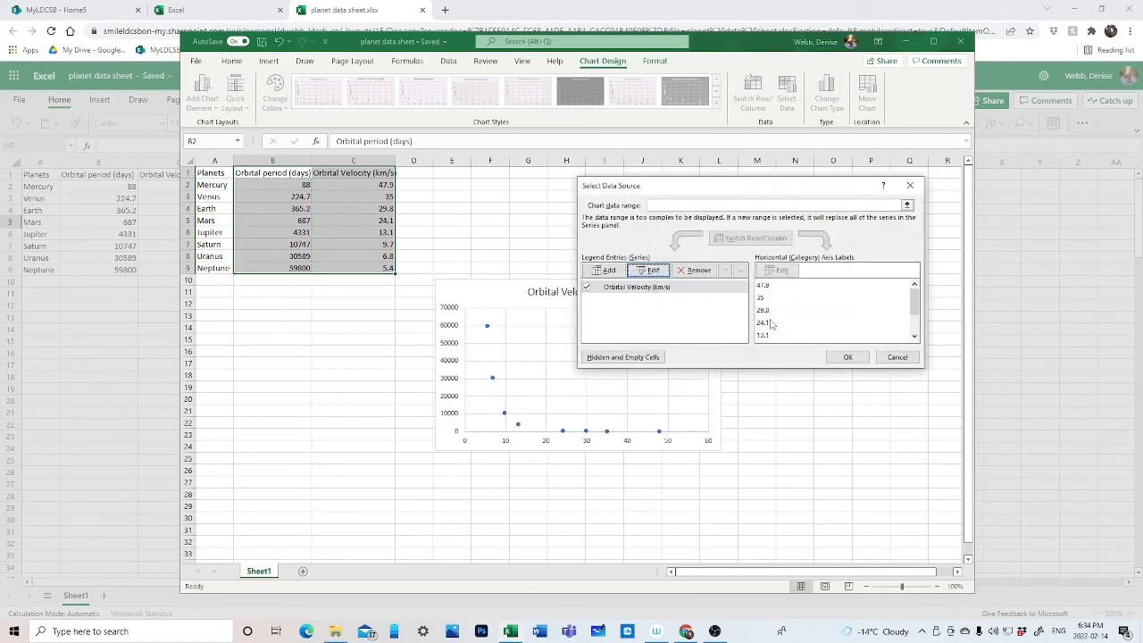
{"action": "left_click", "coordinate": [853, 356]}
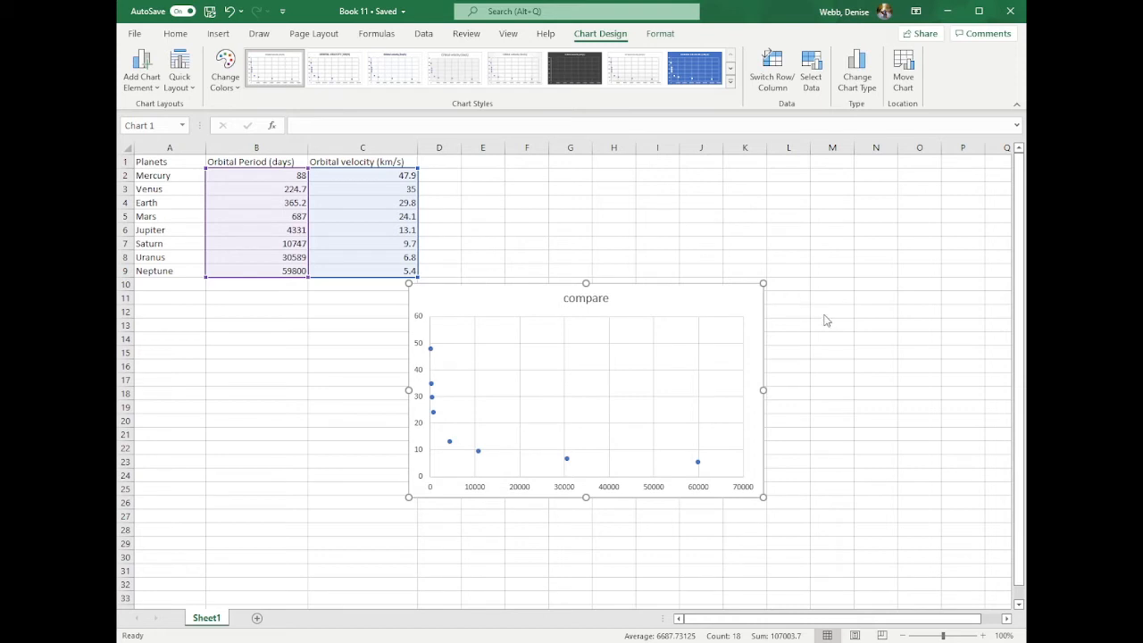
{"action": "left_click", "coordinate": [814, 322]}
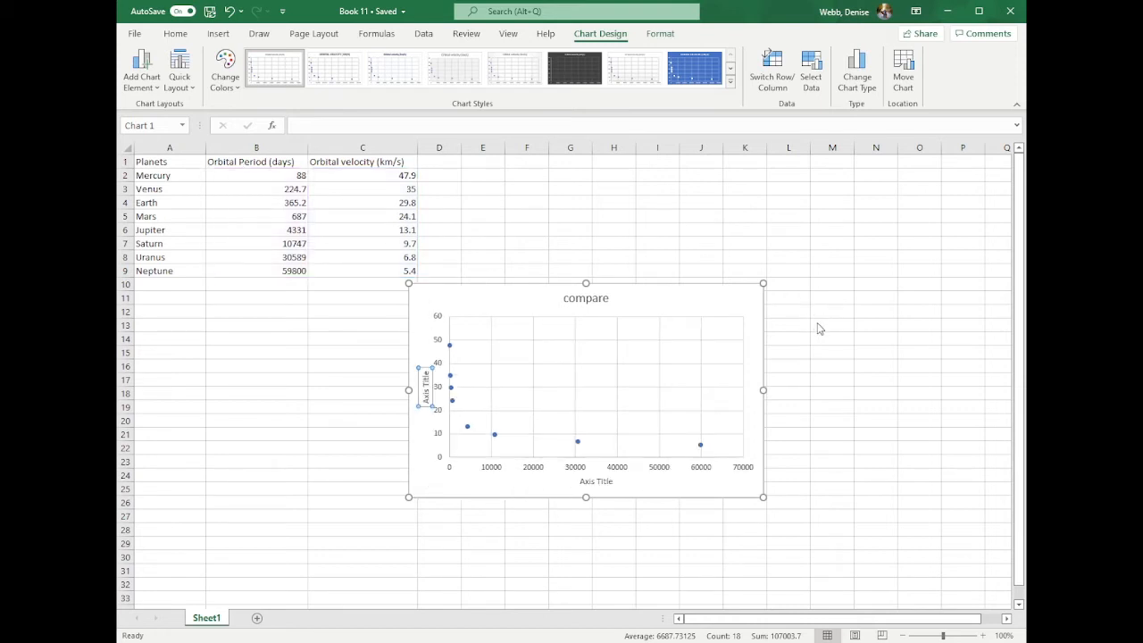
{"action": "left_click", "coordinate": [811, 321]}
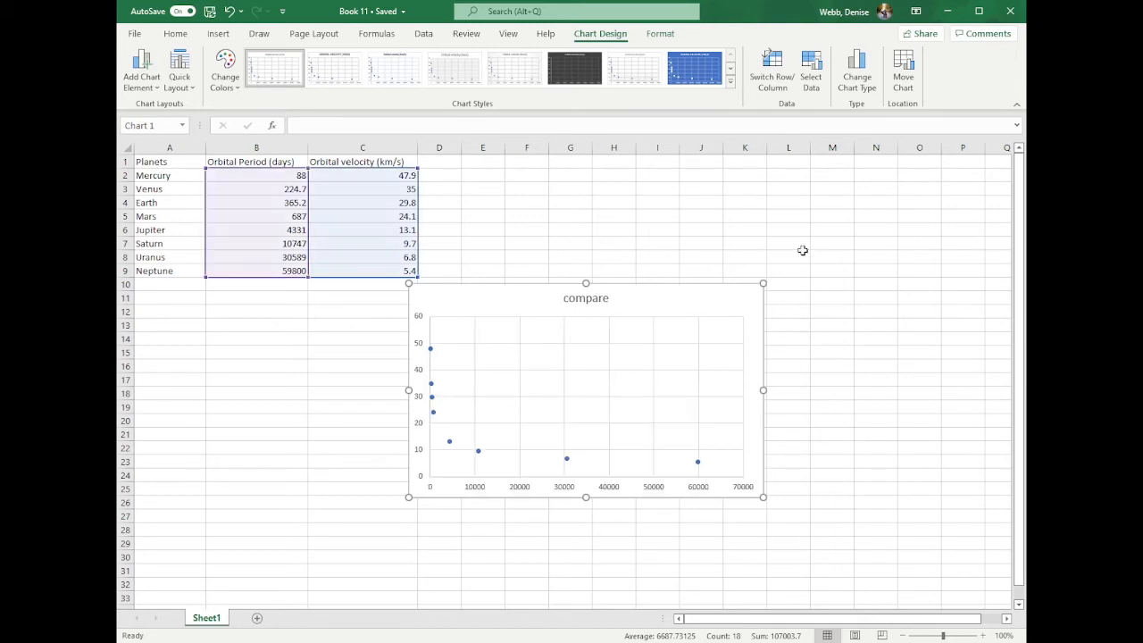
{"action": "left_click", "coordinate": [813, 325]}
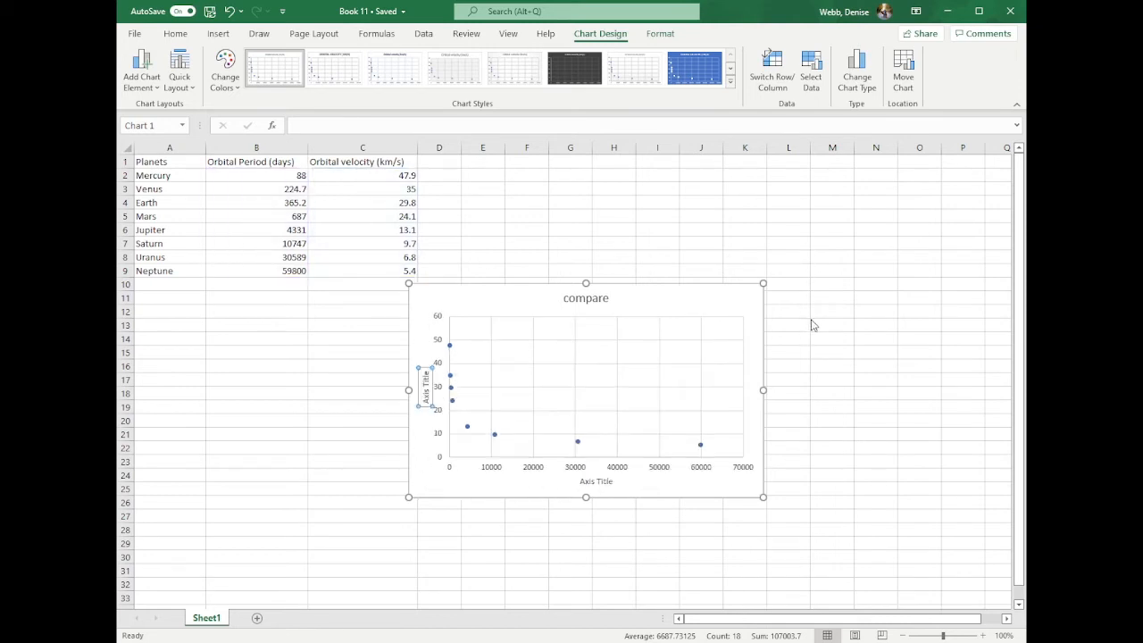
{"action": "left_click", "coordinate": [813, 324]}
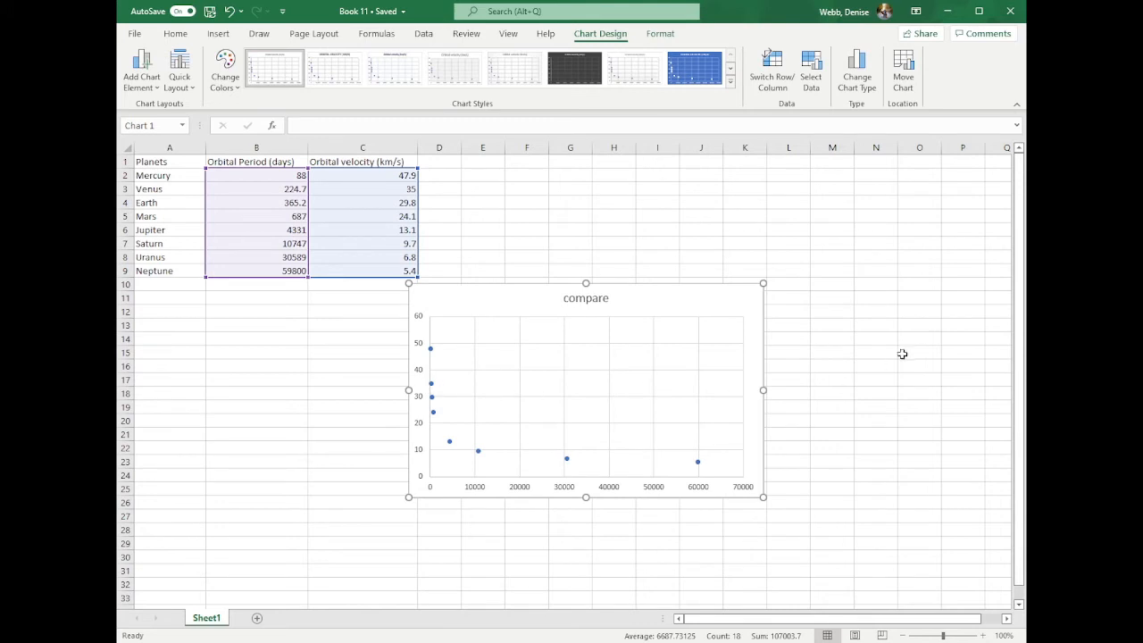
- Add titles to both axes of the scatter chart and turn off its gridlines
{"action": "left_click", "coordinate": [813, 323]}
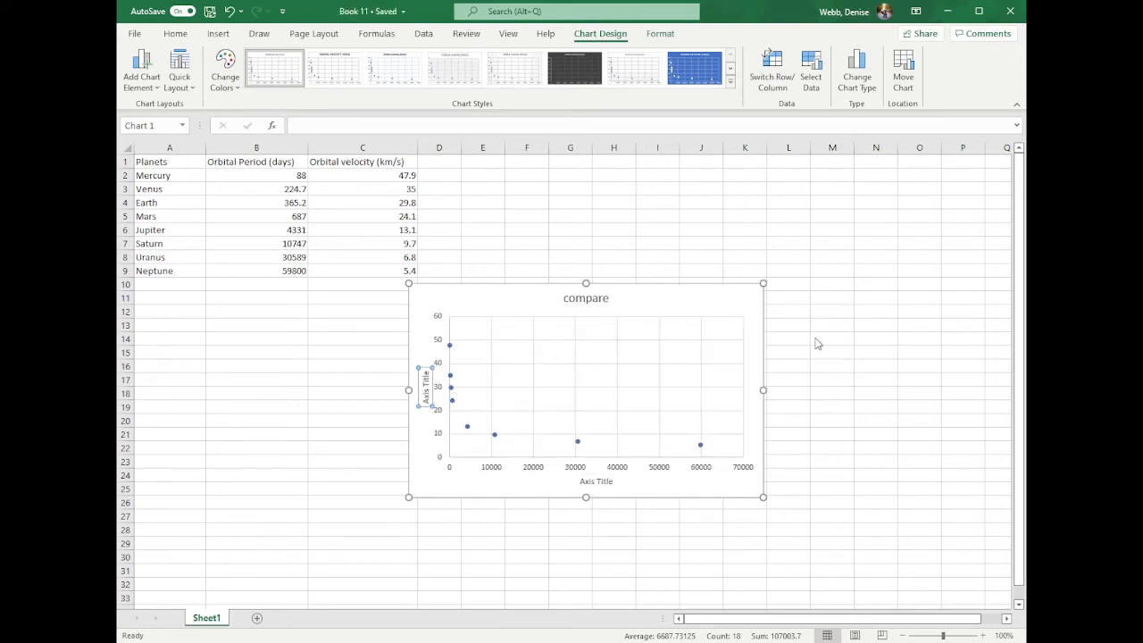
{"action": "left_click", "coordinate": [815, 339]}
{"action": "left_click", "coordinate": [815, 339]}
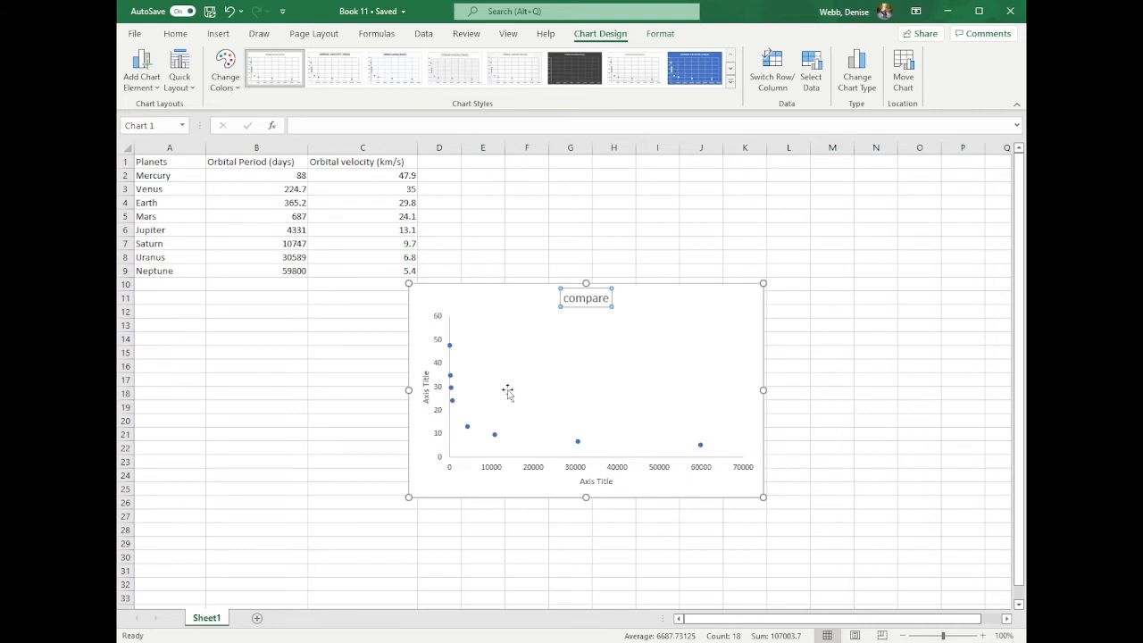
{"action": "left_click", "coordinate": [811, 330]}
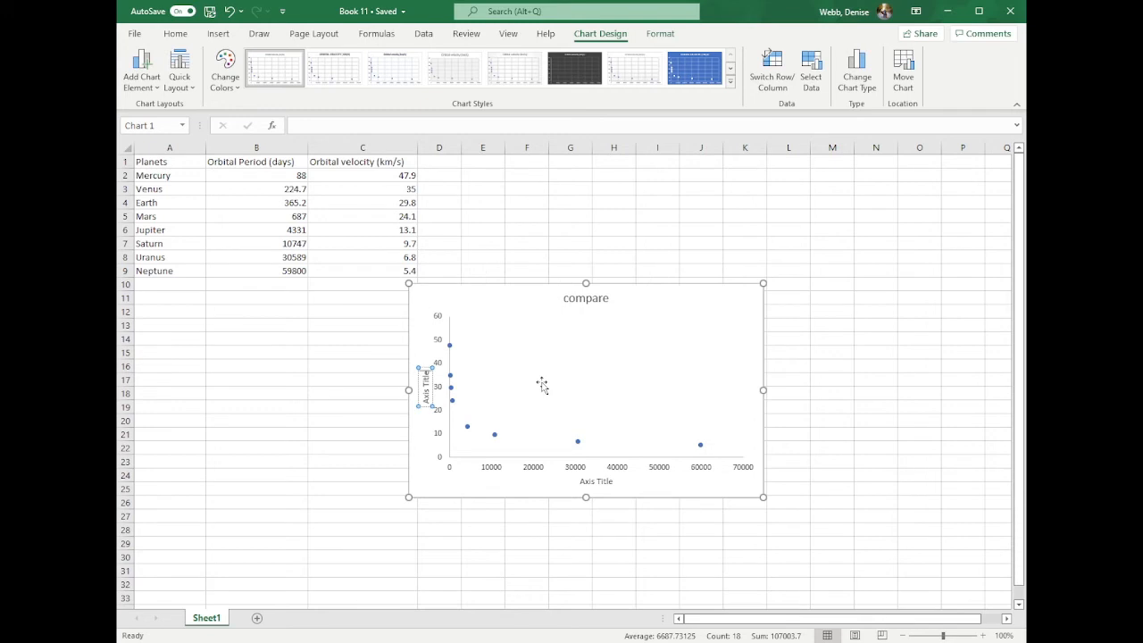
- Set the vertical axis title of the scatter chart to "Orbital Velocity (km/s)"
{"action": "key", "text": "BackSpace"}
{"action": "key", "text": "BackSpace"}
{"action": "key", "text": "BackSpace"}
{"action": "key", "text": "BackSpace"}
{"action": "key", "text": "BackSpace"}
{"action": "key", "text": "BackSpace"}
{"action": "key", "text": "BackSpace"}
{"action": "key", "text": "BackSpace"}
{"action": "key", "text": "BackSpace"}
{"action": "key", "text": "BackSpace"}
{"action": "type", "text": "Orbital Velocity ("}
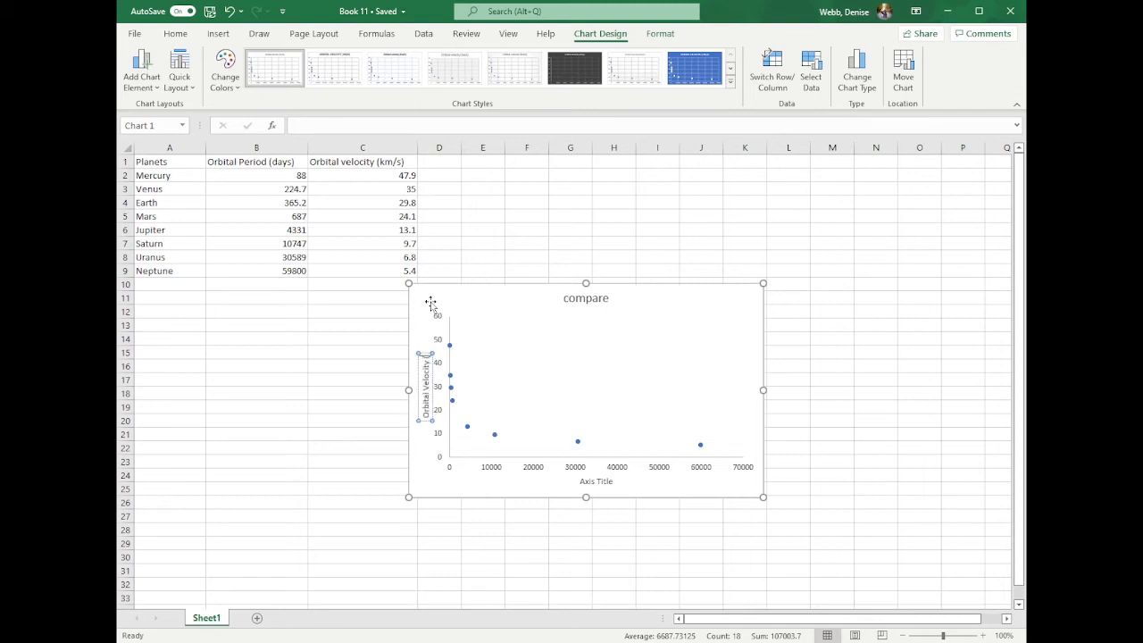
{"action": "type", "text": "km/s)"}
- Set the horizontal axis title of the scatter chart to "Orbital Period (days)"
{"action": "left_click", "coordinate": [595, 483]}
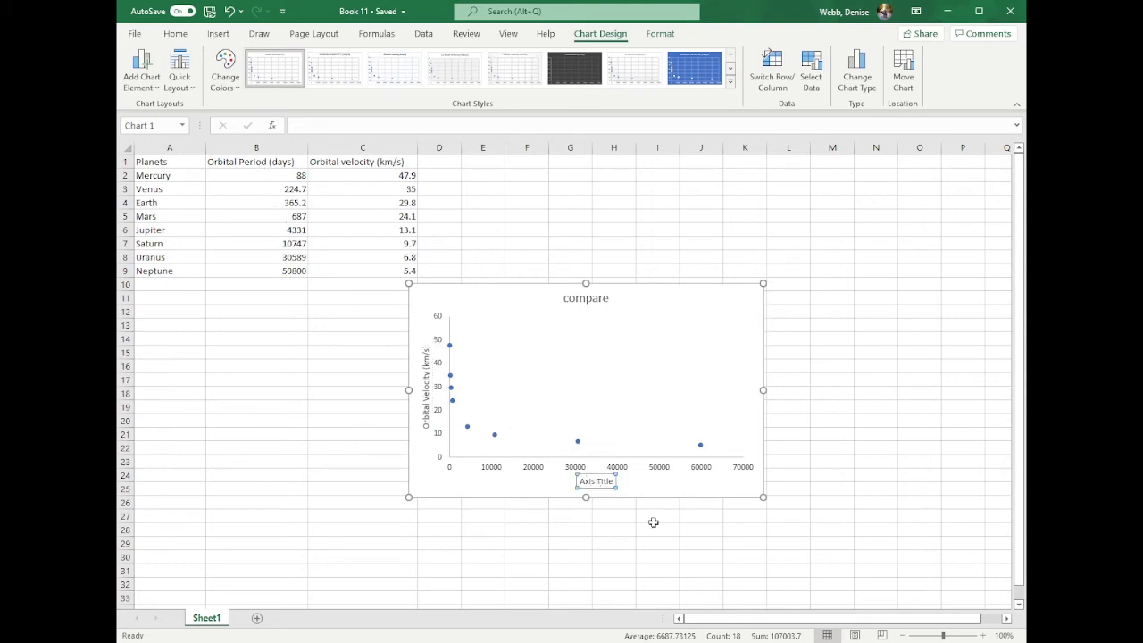
{"action": "left_click", "coordinate": [605, 481]}
{"action": "key", "text": "BackSpace"}
{"action": "key", "text": "BackSpace"}
{"action": "key", "text": "BackSpace"}
{"action": "key", "text": "BackSpace"}
{"action": "key", "text": "BackSpace"}
{"action": "key", "text": "BackSpace"}
{"action": "key", "text": "BackSpace"}
{"action": "key", "text": "BackSpace"}
{"action": "key", "text": "BackSpace"}
{"action": "key", "text": "BackSpace"}
{"action": "type", "text": "Orbital Period"}
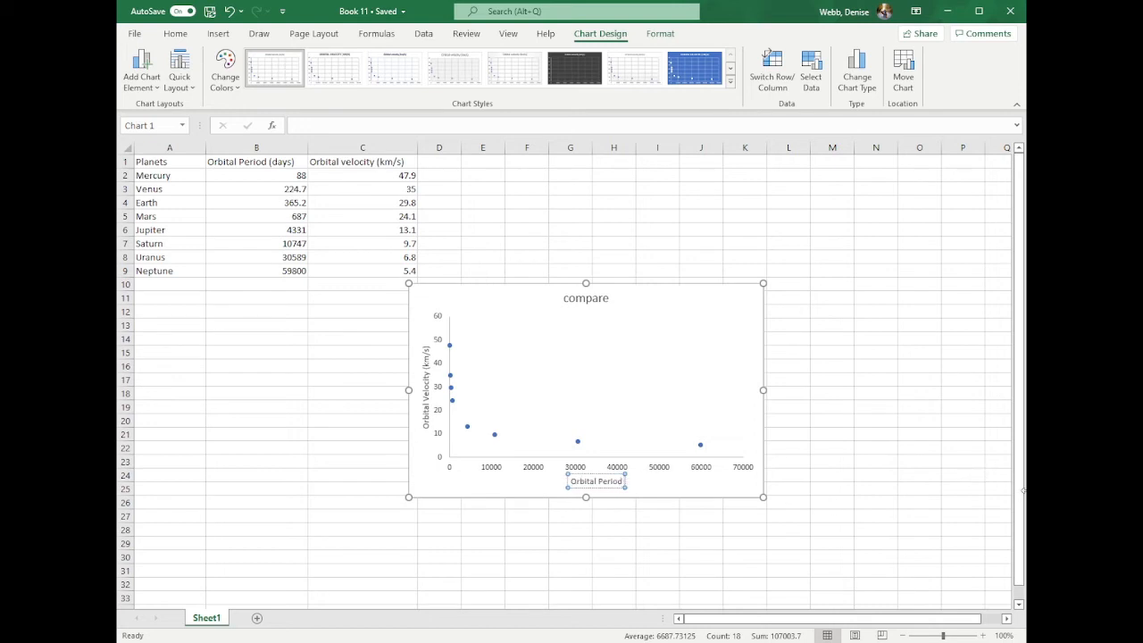
{"action": "type", "text": " (days)"}
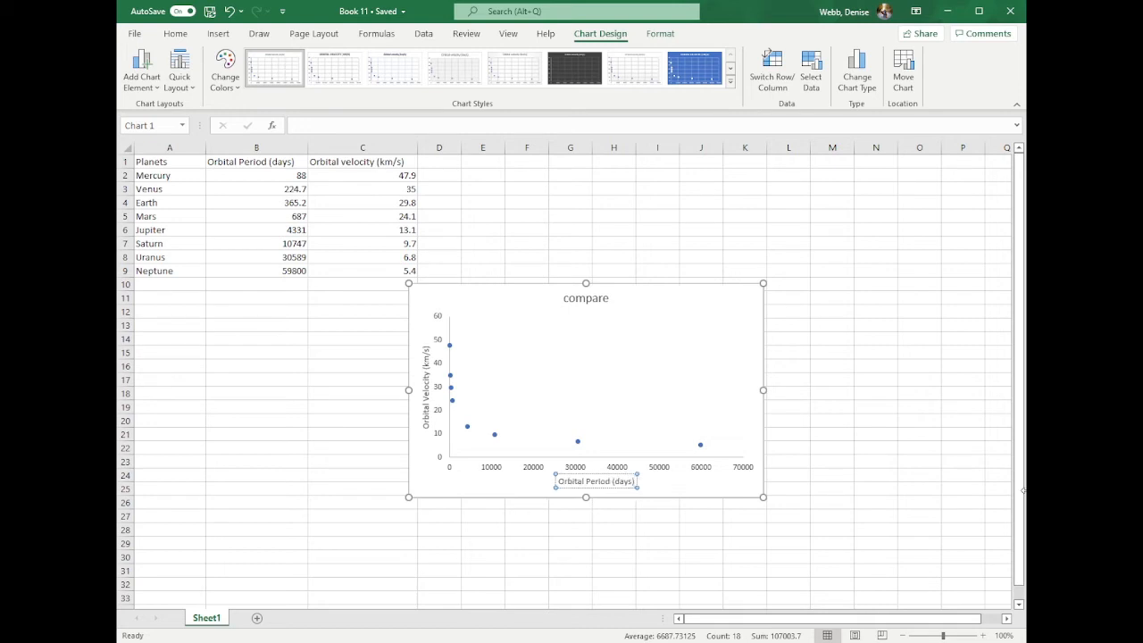
- Replace the scatter chart's title "compare" with "Orbital Velocity"
{"action": "left_click", "coordinate": [592, 302]}
{"action": "left_click", "coordinate": [592, 302]}
{"action": "double_click", "coordinate": [589, 299]}
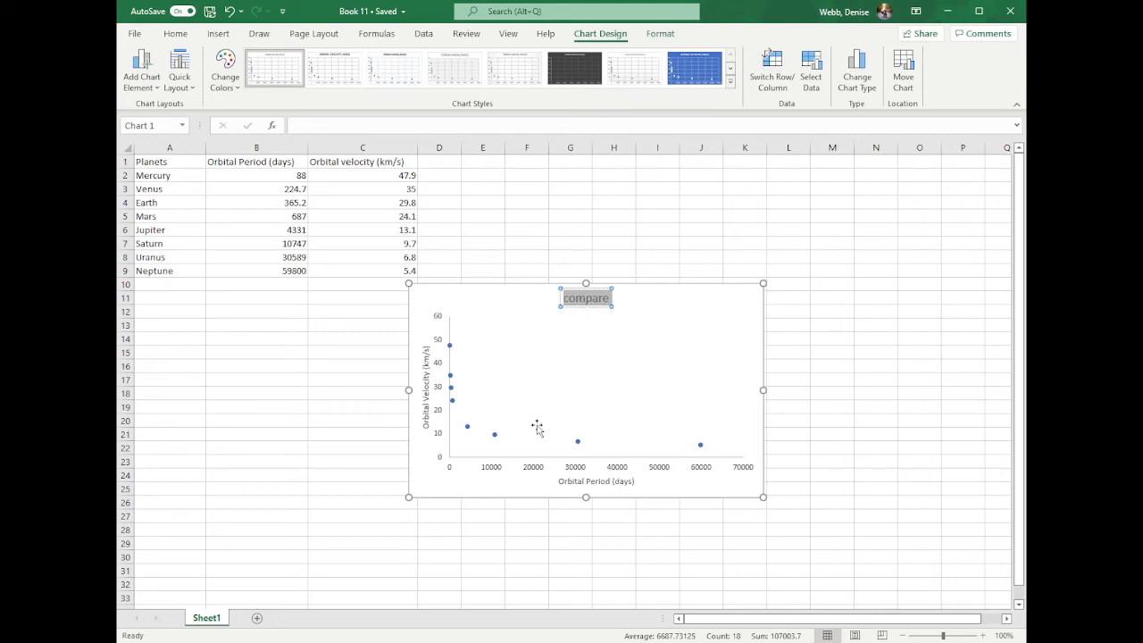
{"action": "left_click", "coordinate": [587, 299]}
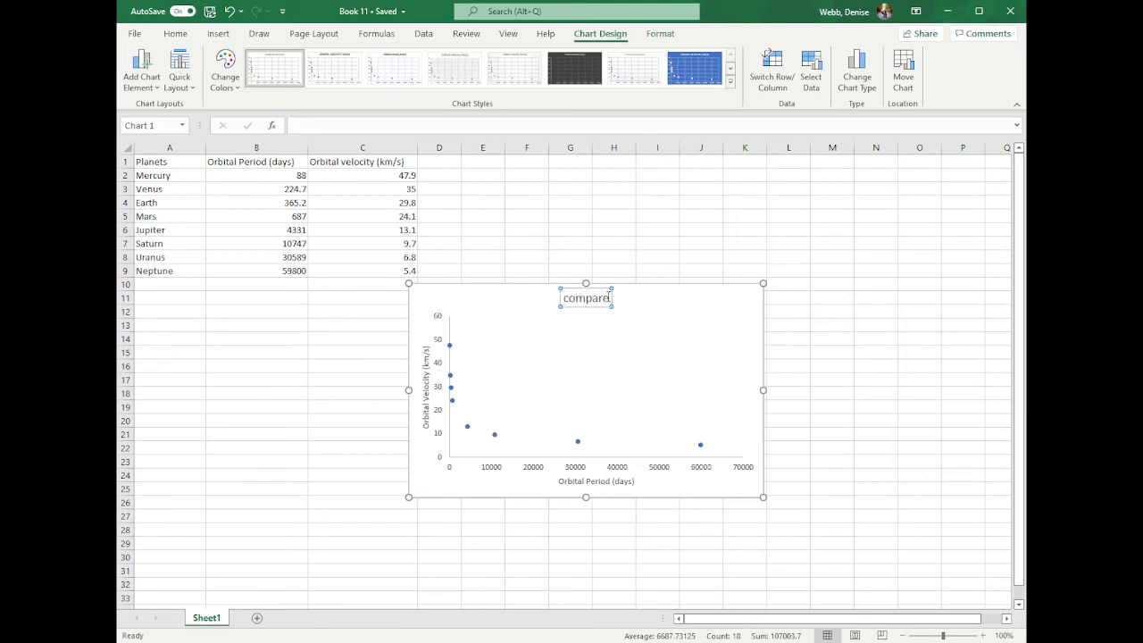
{"action": "key", "text": "BackSpace"}
{"action": "key", "text": "BackSpace"}
{"action": "key", "text": "BackSpace"}
{"action": "key", "text": "BackSpace"}
{"action": "key", "text": "BackSpace"}
{"action": "key", "text": "BackSpace"}
{"action": "key", "text": "BackSpace"}
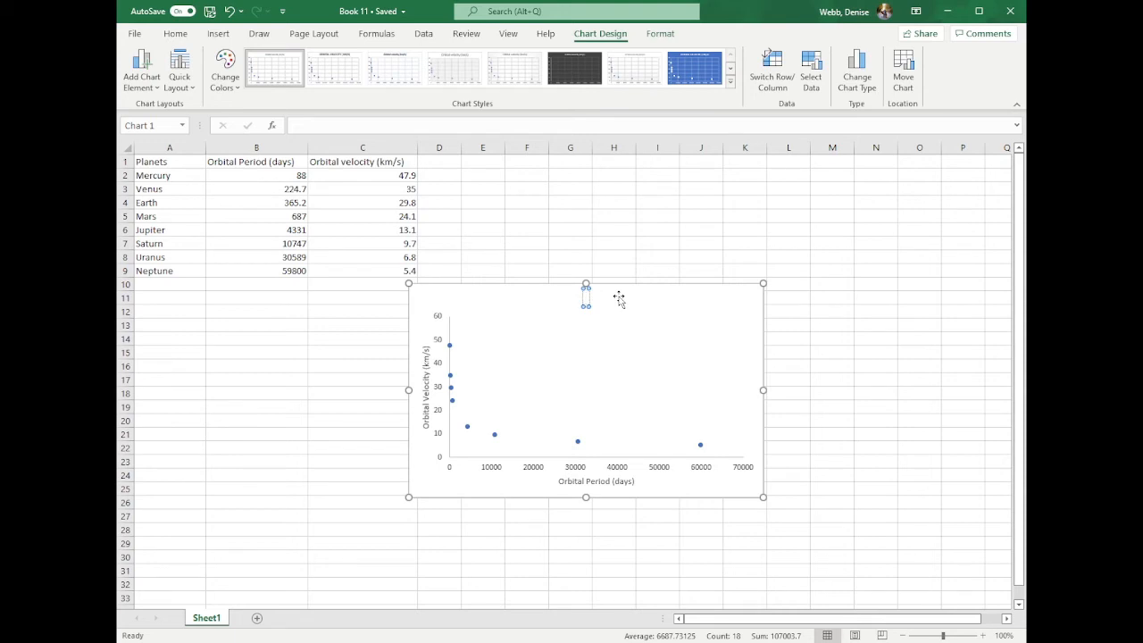
{"action": "type", "text": "Orbital Vel"}
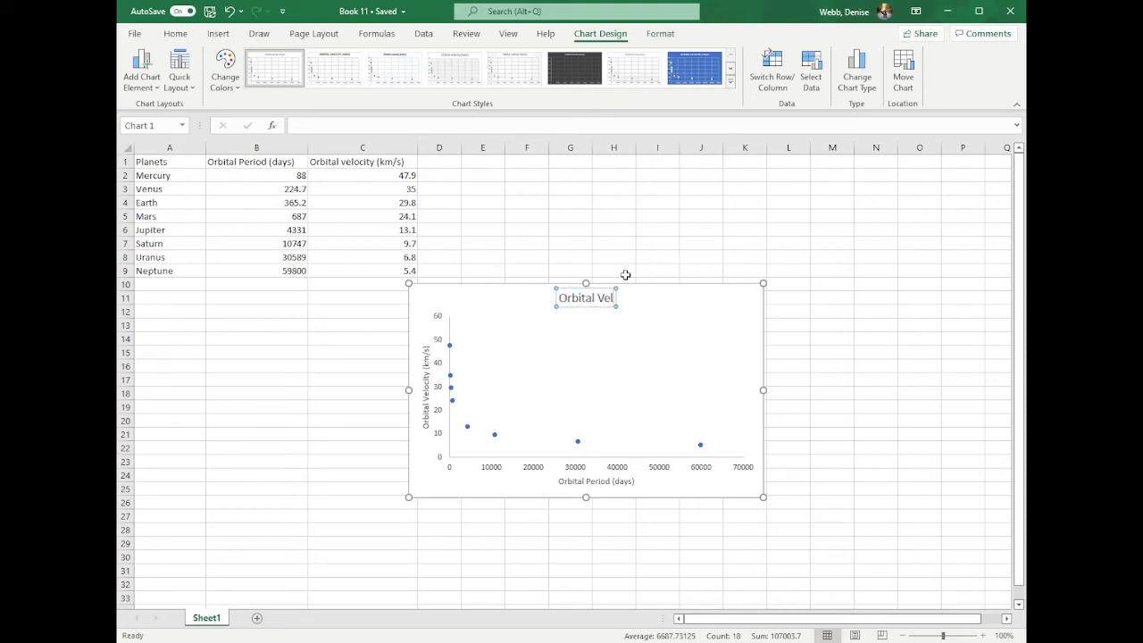
{"action": "type", "text": "ocity"}
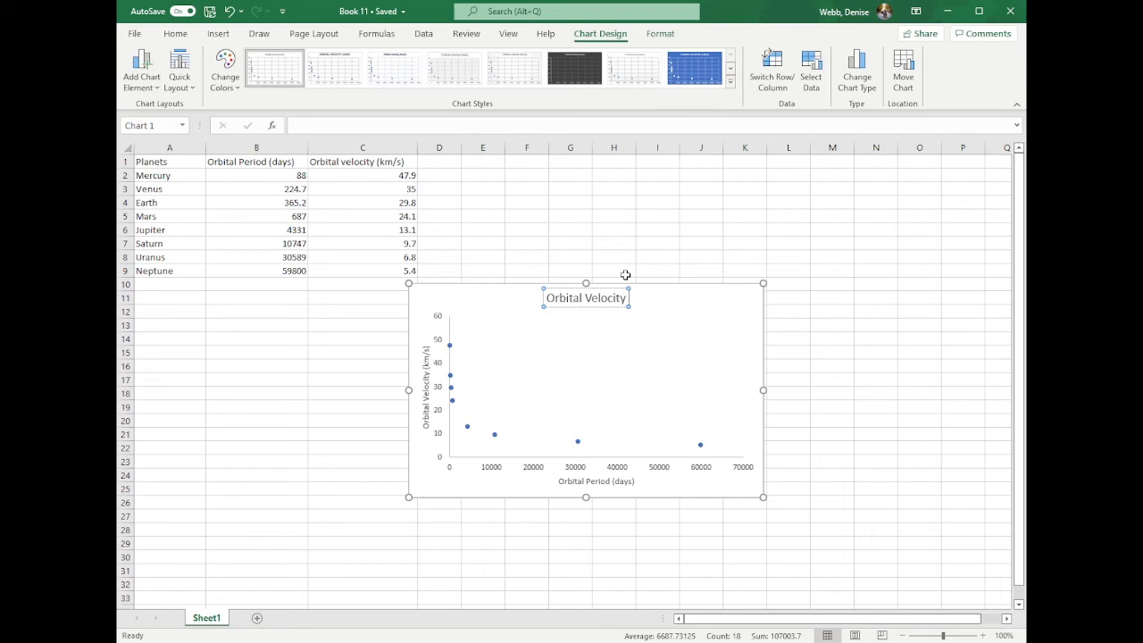
{"action": "type", "text": "("}
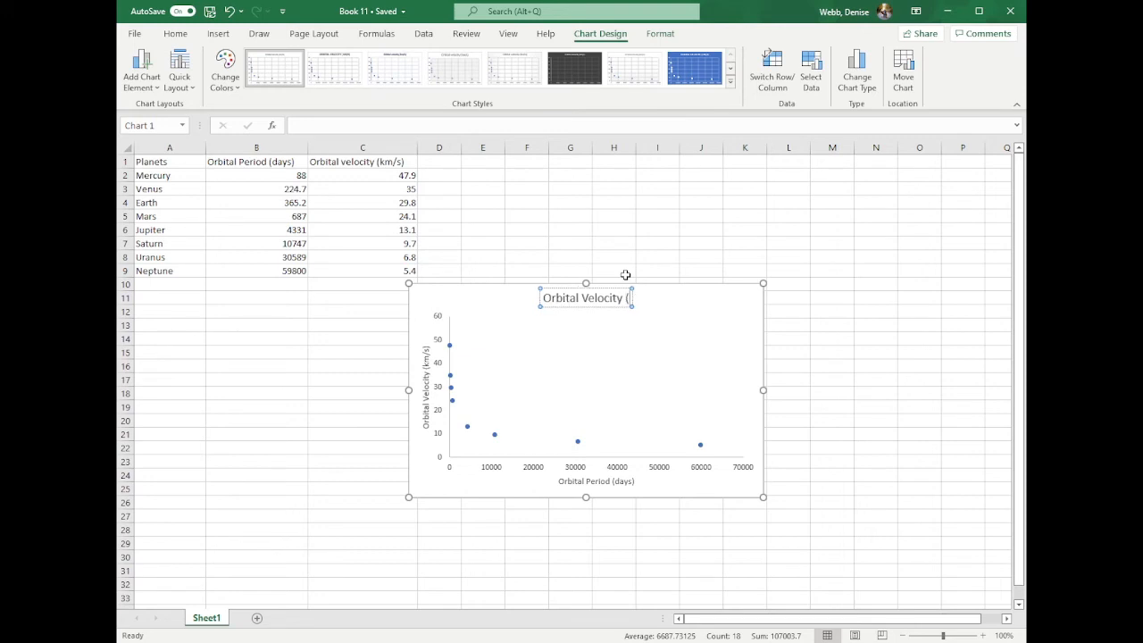
{"action": "type", "text": "km"}
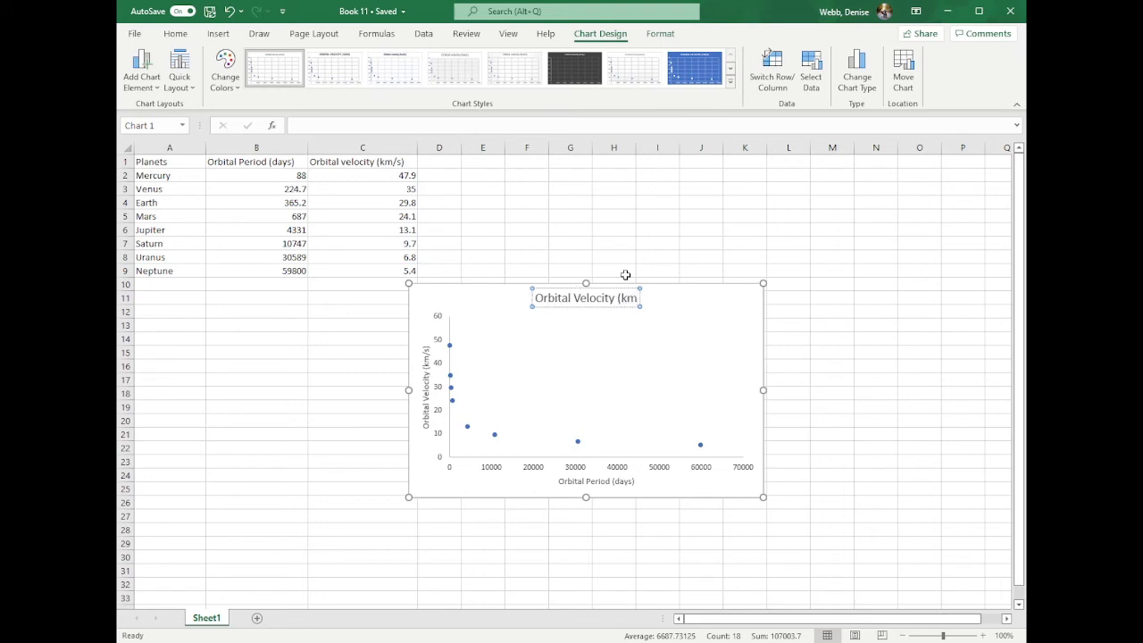
{"action": "type", "text": "/s)"}
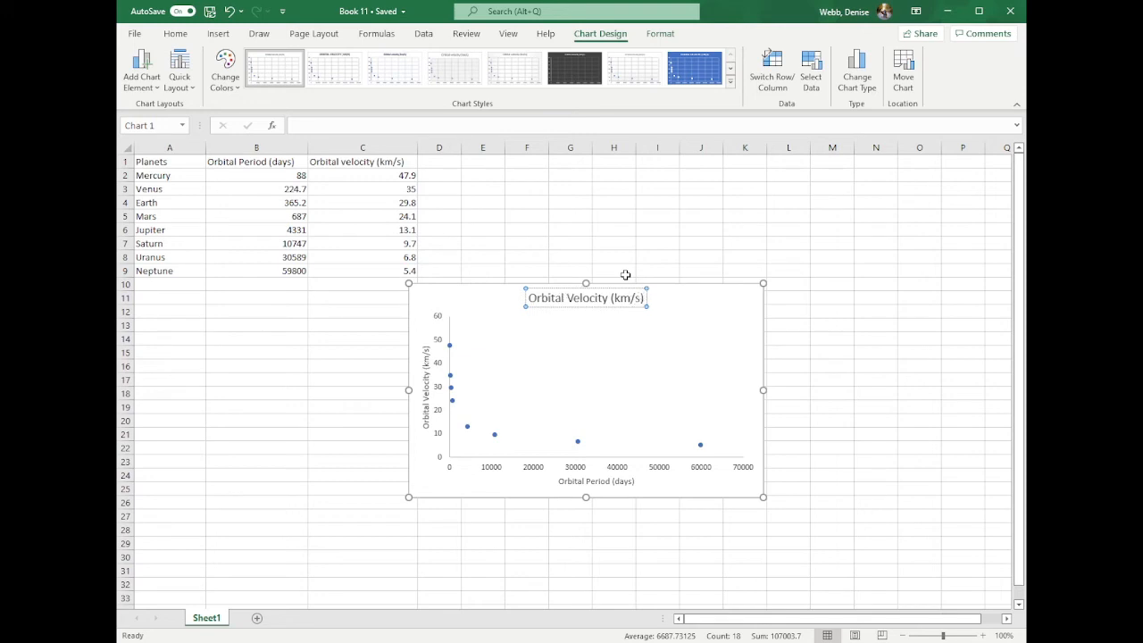
{"action": "key", "text": "BackSpace"}
{"action": "key", "text": "BackSpace"}
{"action": "key", "text": "BackSpace"}
{"action": "key", "text": "BackSpace"}
{"action": "key", "text": "BackSpace"}
{"action": "key", "text": "BackSpace"}
{"action": "key", "text": "BackSpace"}
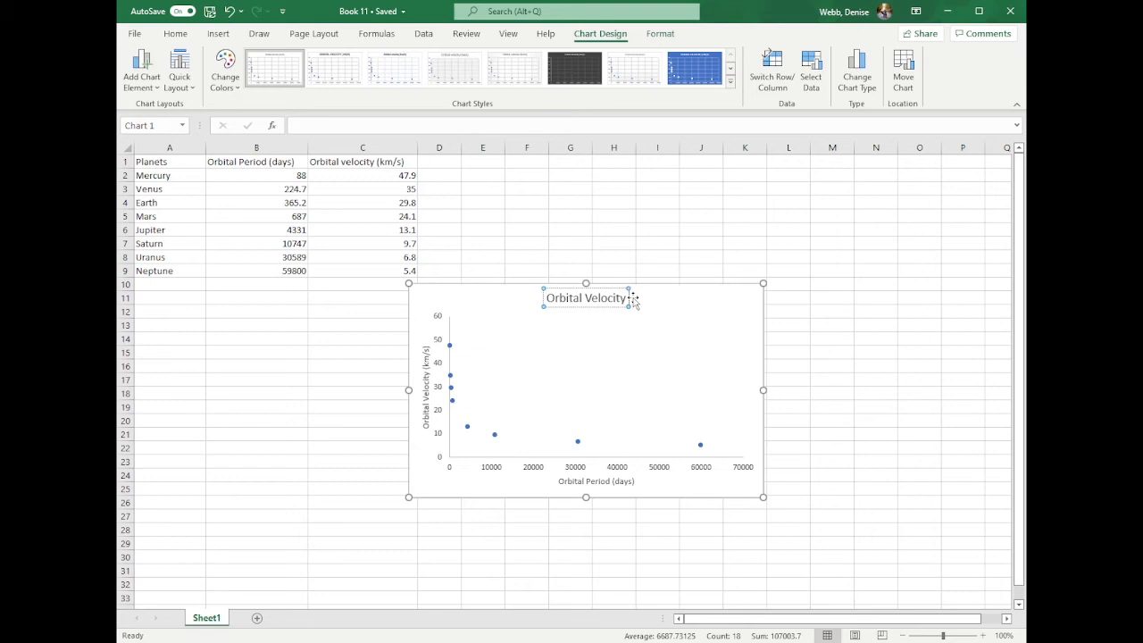
- Extend the chart title to read "Orbital Velocity vs Orbital Period for 8 planets....in SS"
{"action": "type", "text": "vs"}
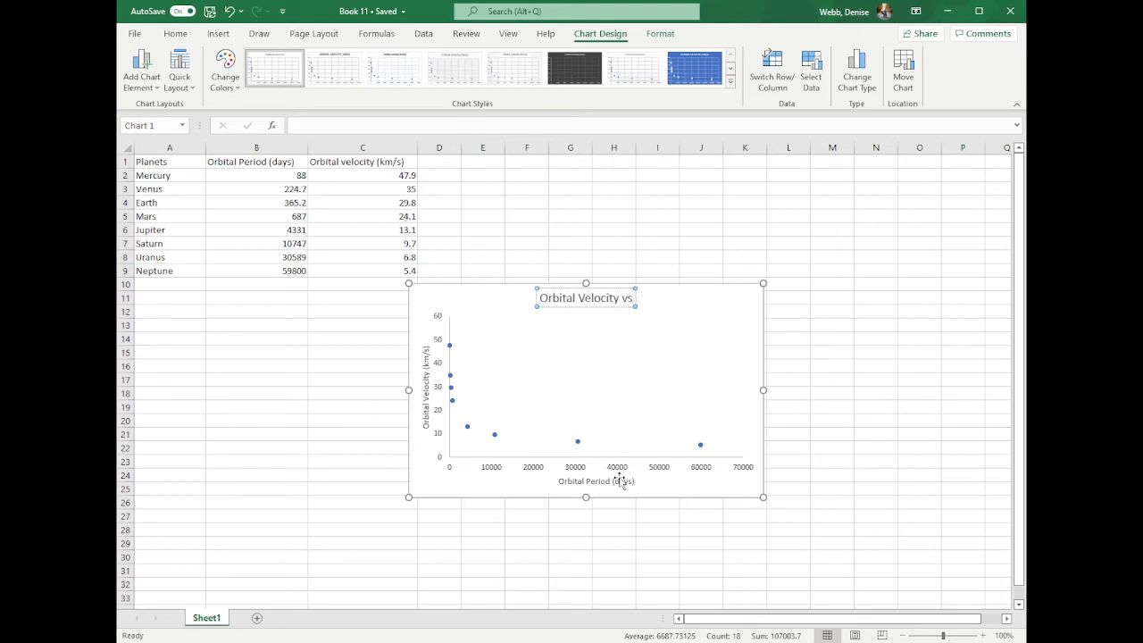
{"action": "type", "text": " Or"}
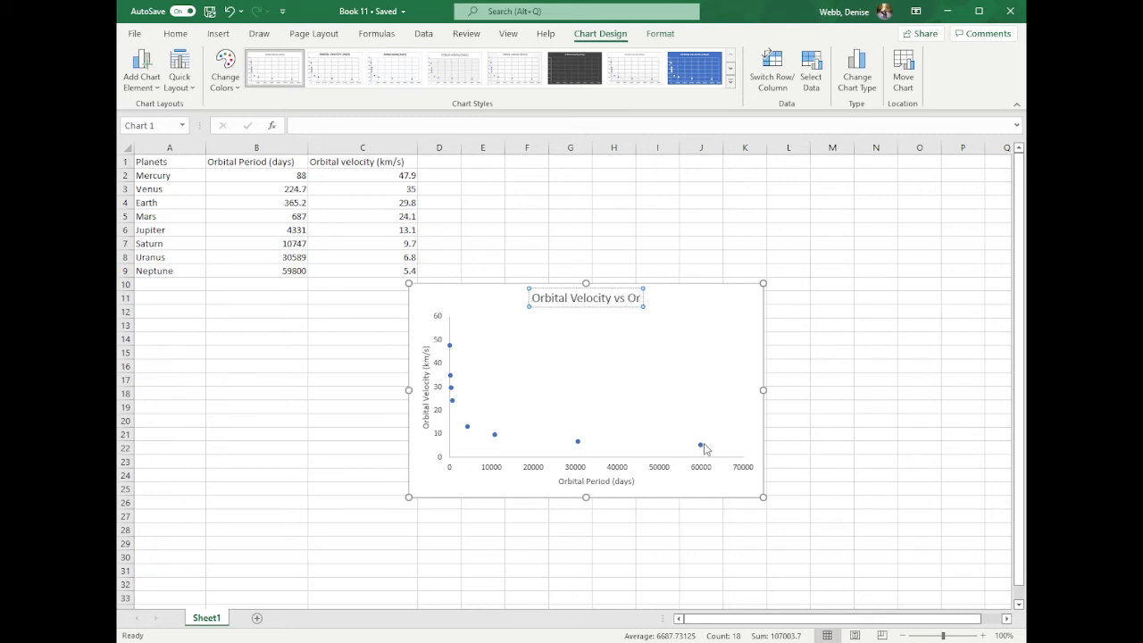
{"action": "type", "text": "bital"}
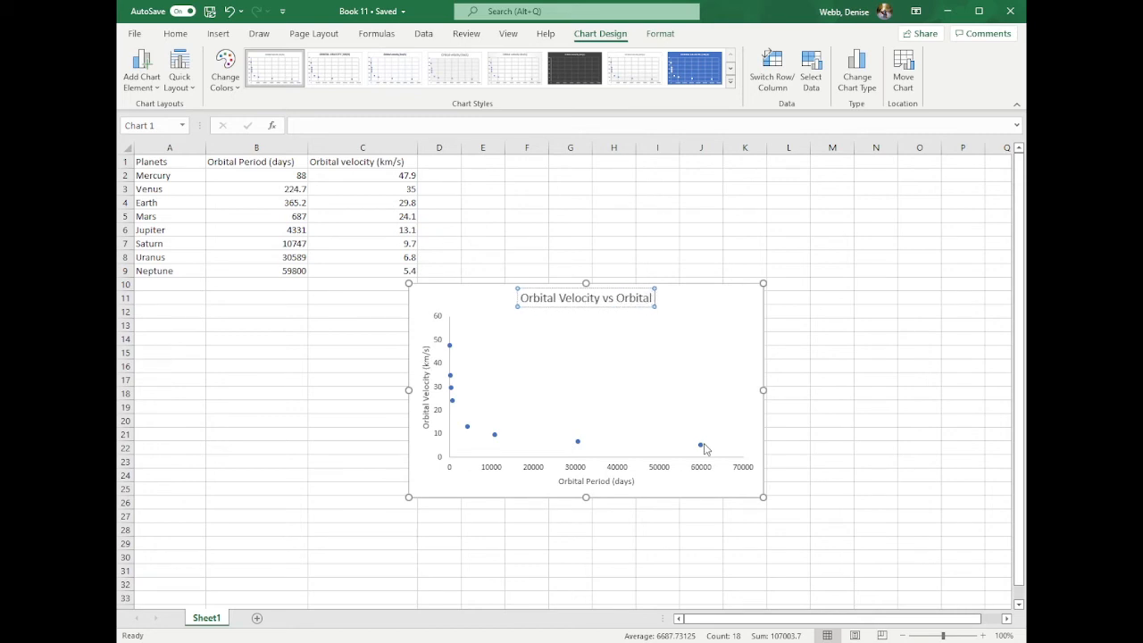
{"action": "type", "text": " Period"}
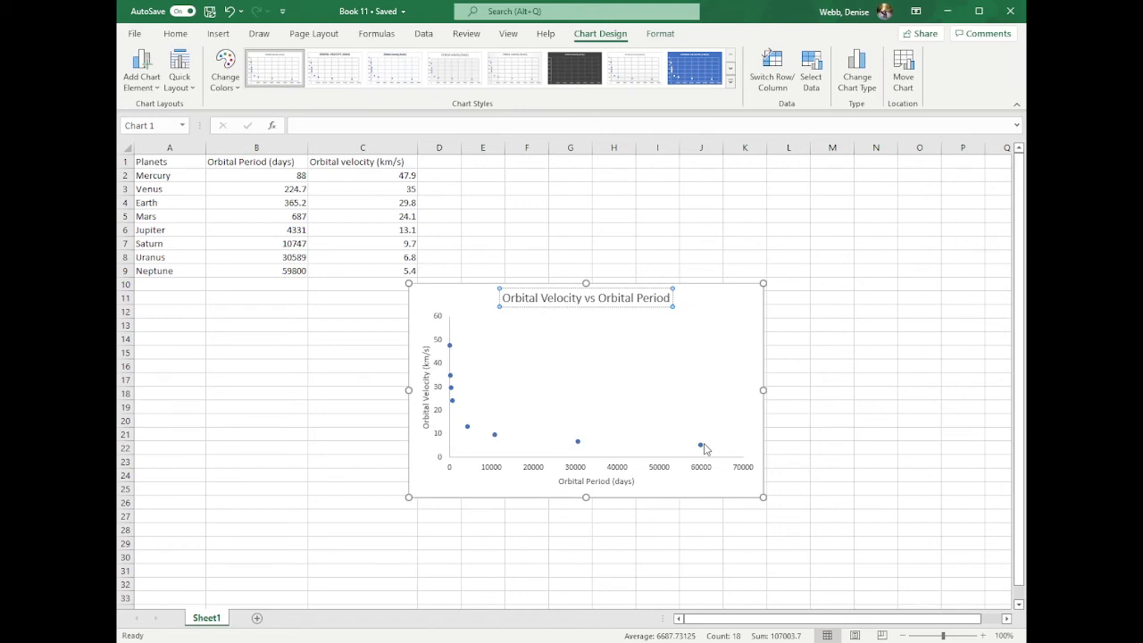
{"action": "type", "text": "for"}
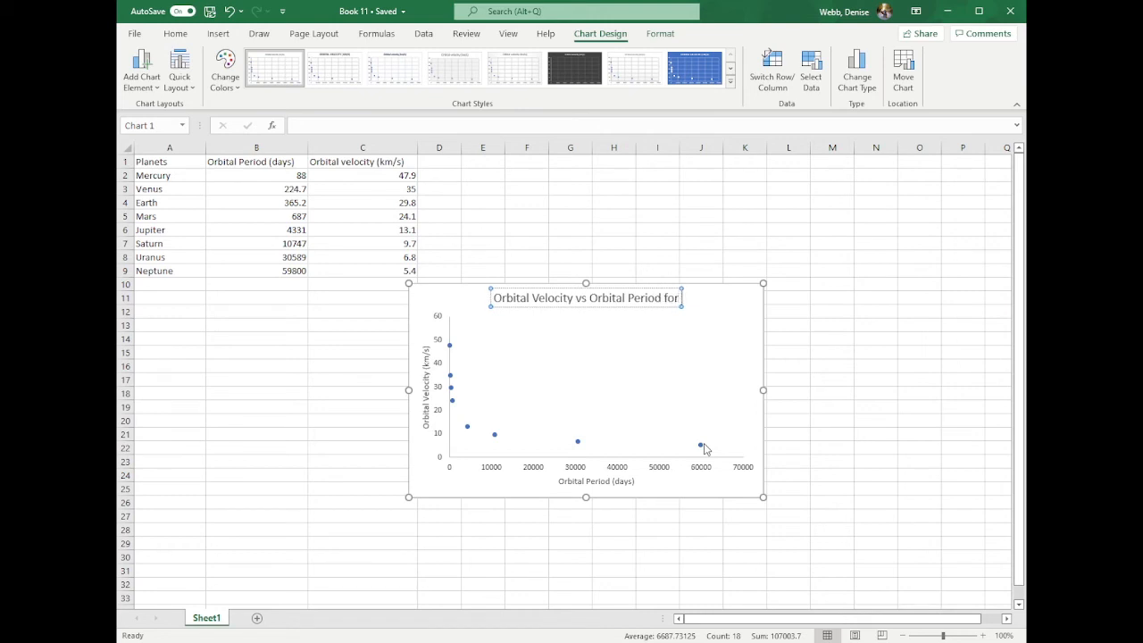
{"action": "type", "text": " 8 p"}
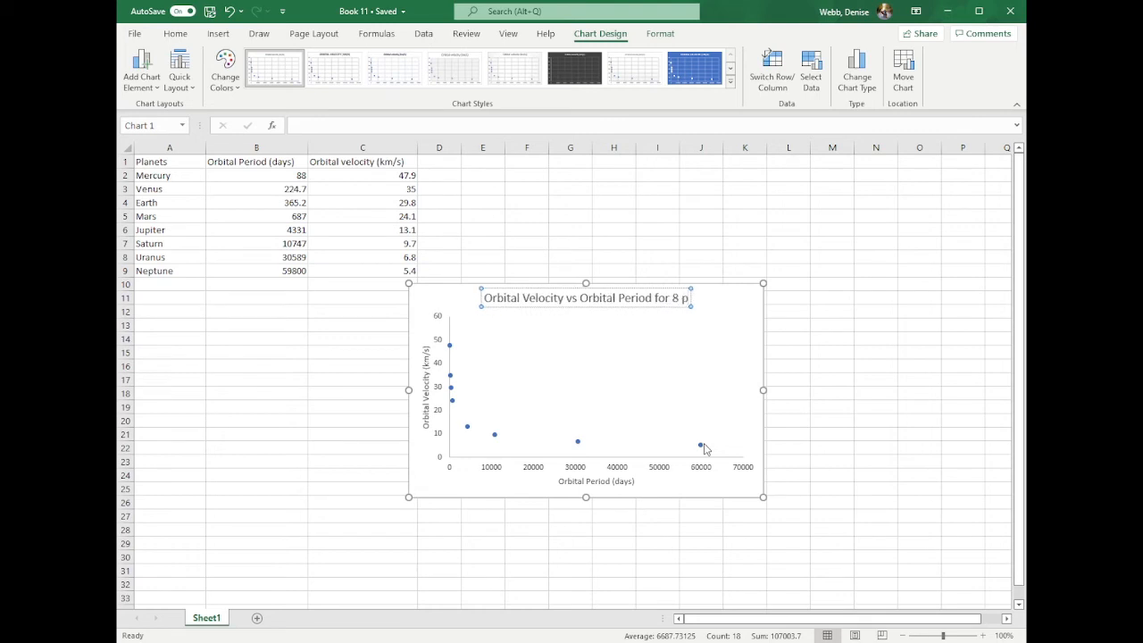
{"action": "type", "text": "lanets...."}
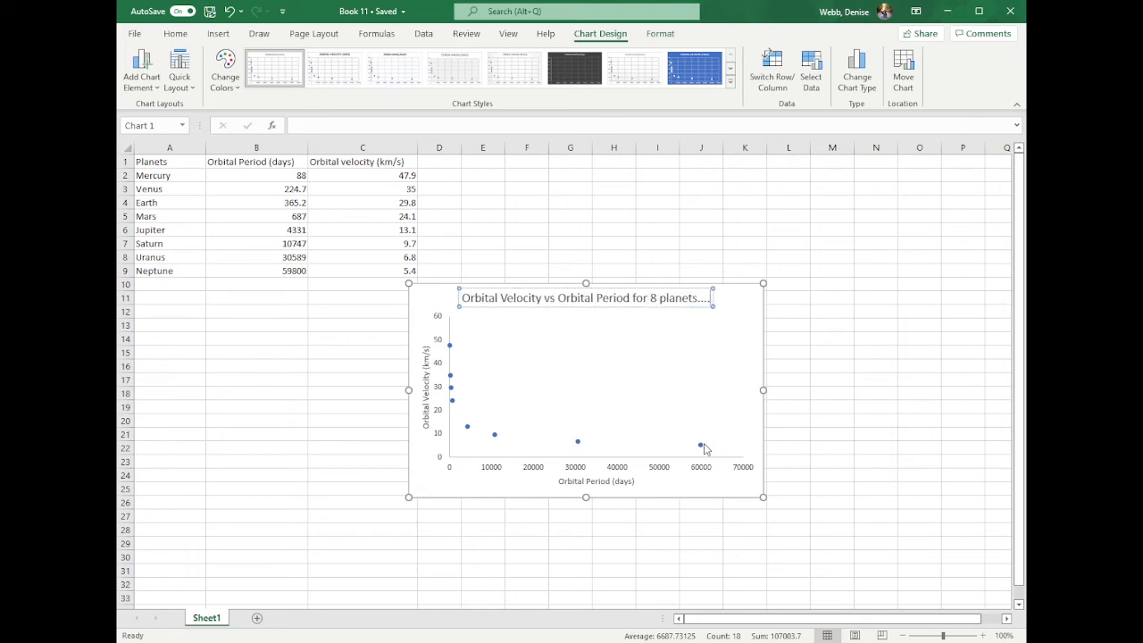
{"action": "type", "text": "in SS"}
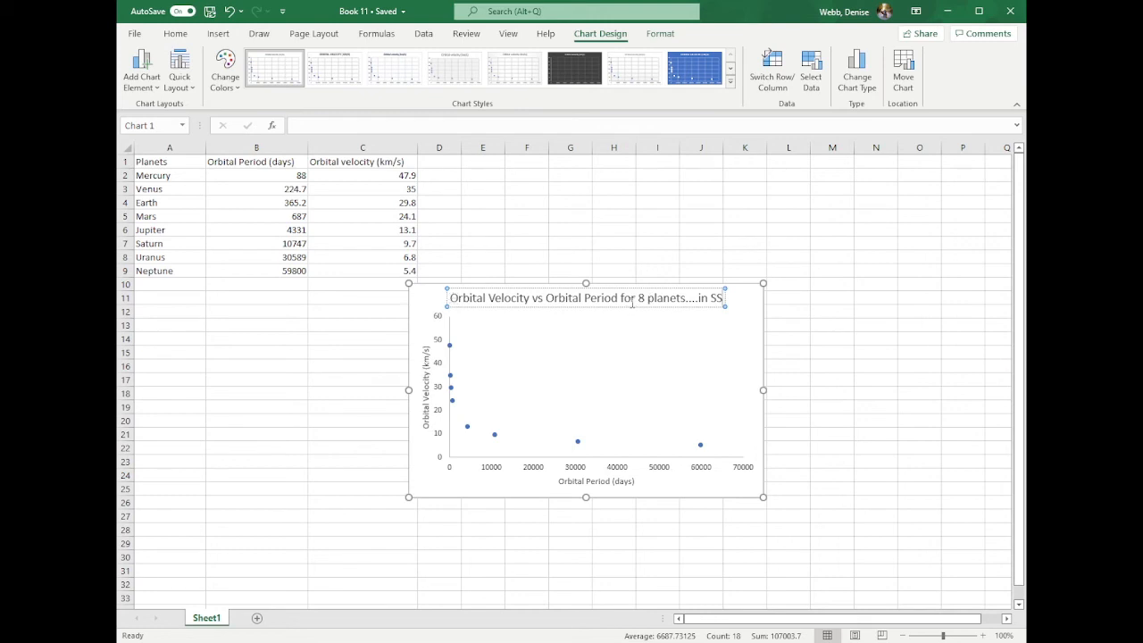
{"action": "left_click", "coordinate": [613, 254]}
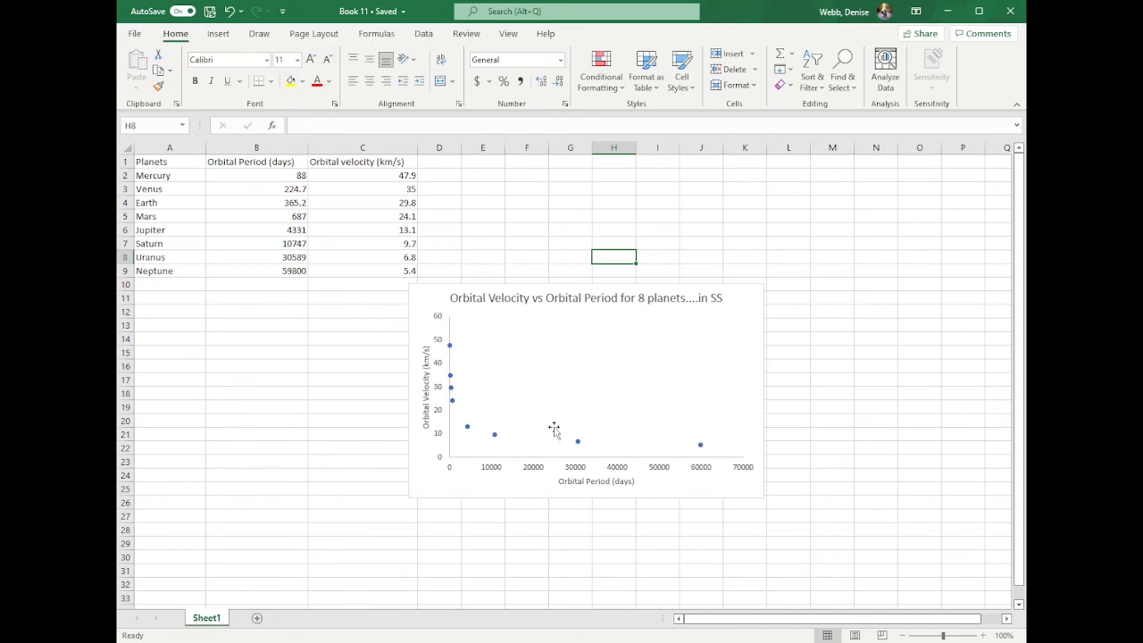
- Change the orbital velocity scatter chart to a line chart
{"action": "left_click", "coordinate": [557, 383]}
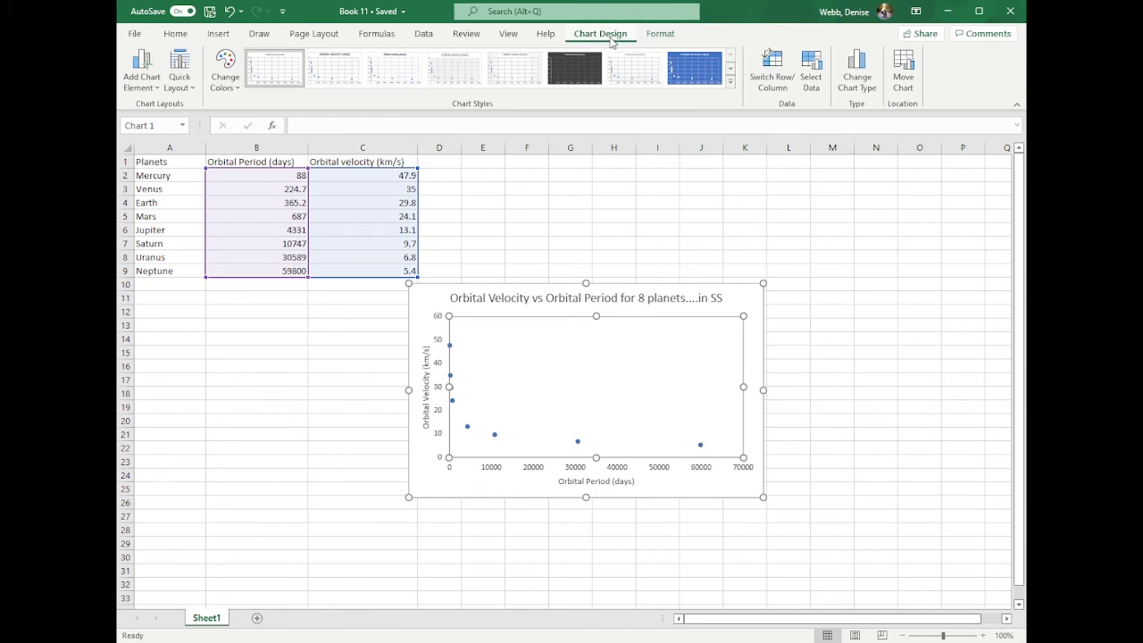
{"action": "left_click", "coordinate": [860, 66]}
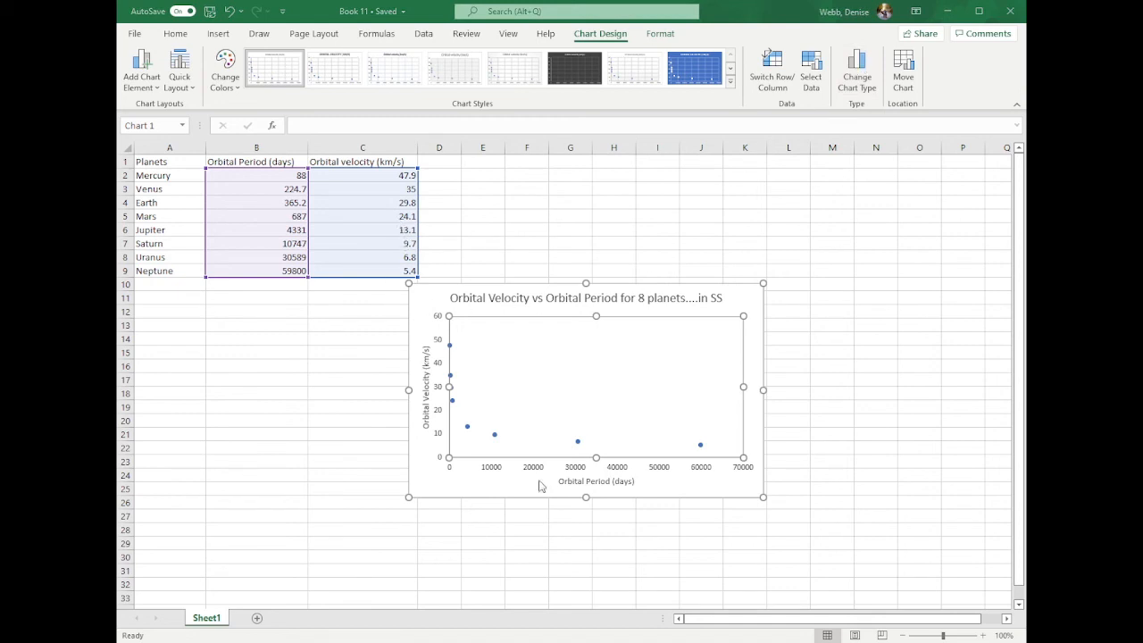
{"action": "left_click", "coordinate": [717, 518]}
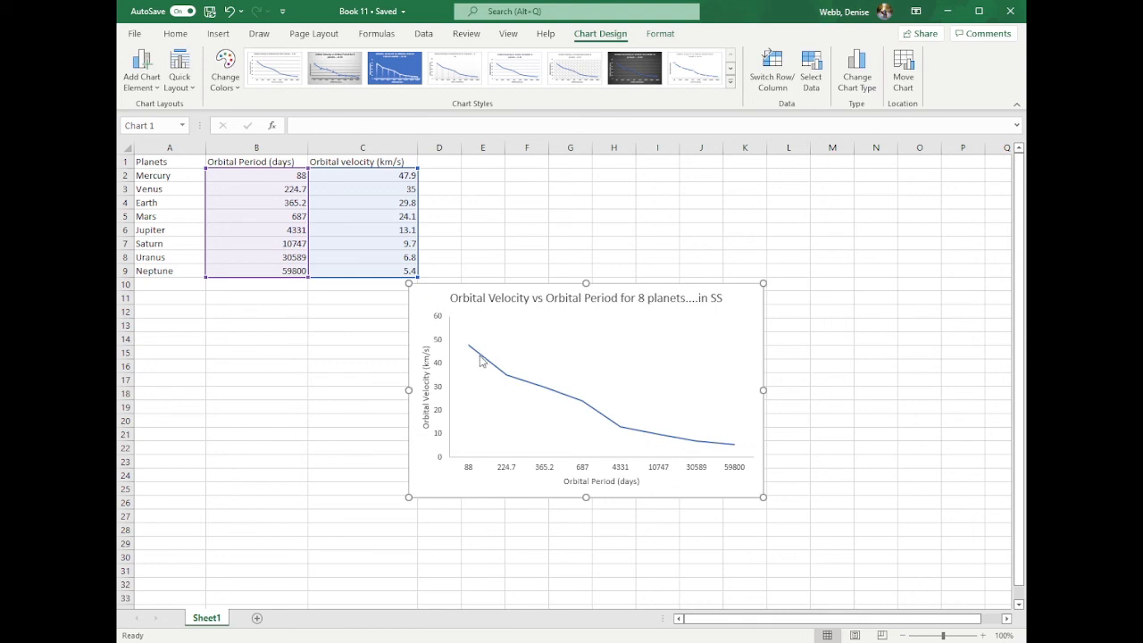
- Change the orbital velocity chart's type to a column chart
{"action": "left_click", "coordinate": [856, 81]}
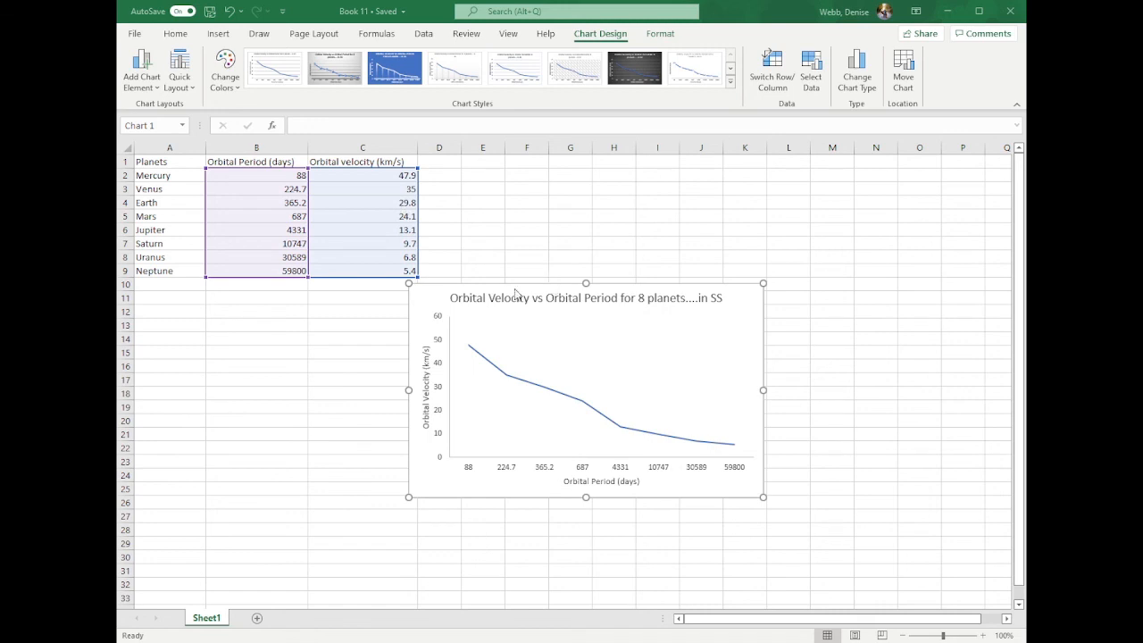
{"action": "left_click", "coordinate": [706, 519]}
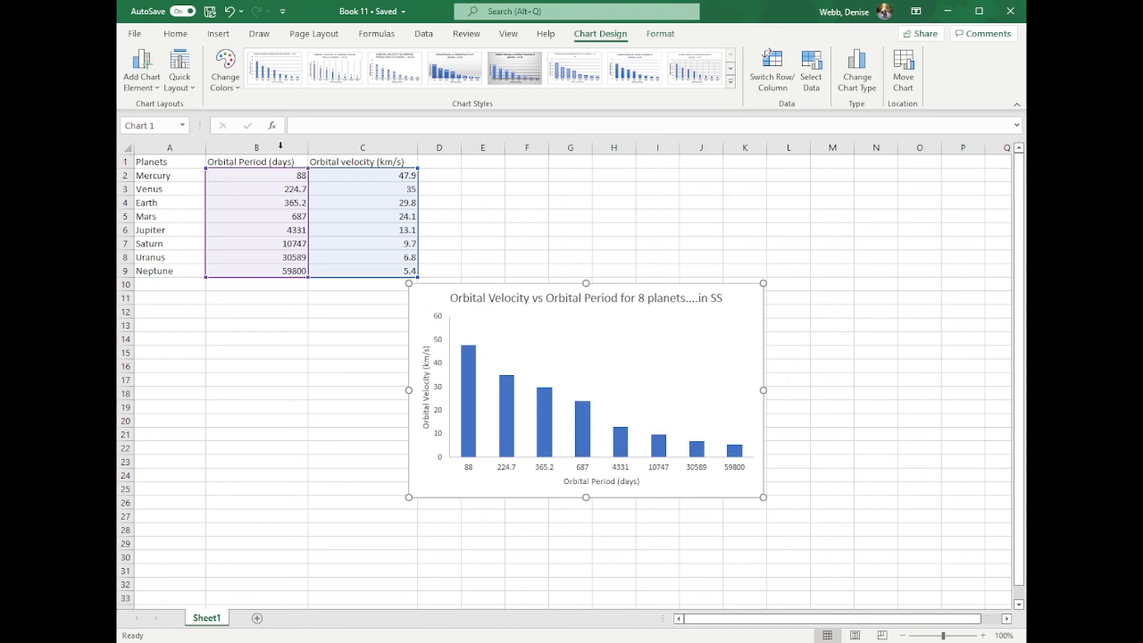
{"action": "left_click", "coordinate": [135, 34]}
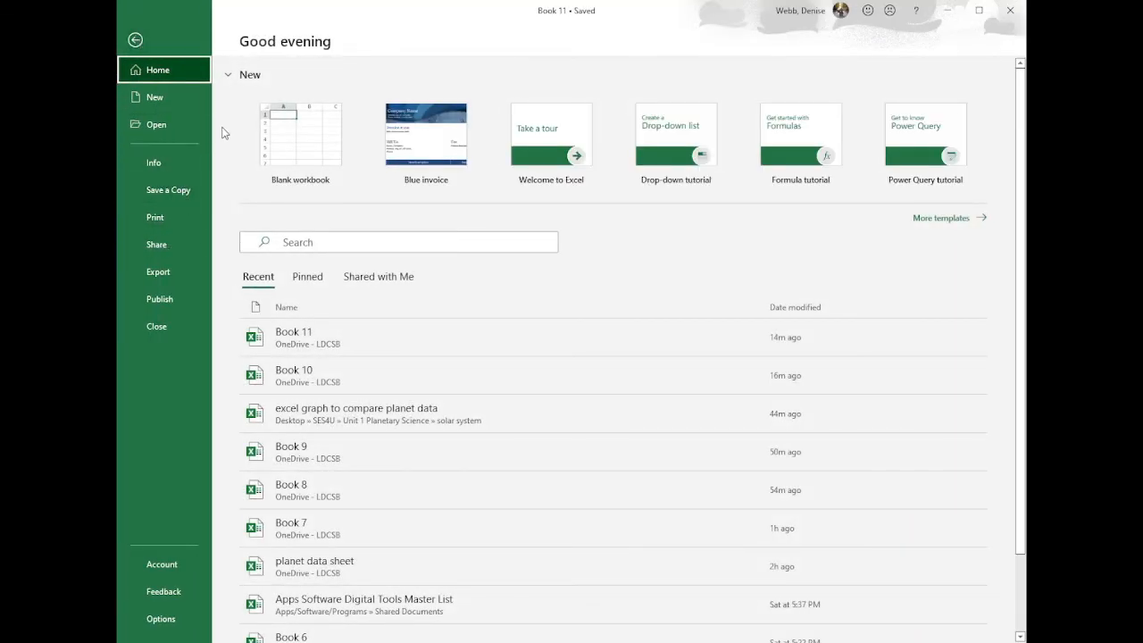
{"action": "left_click", "coordinate": [135, 39]}
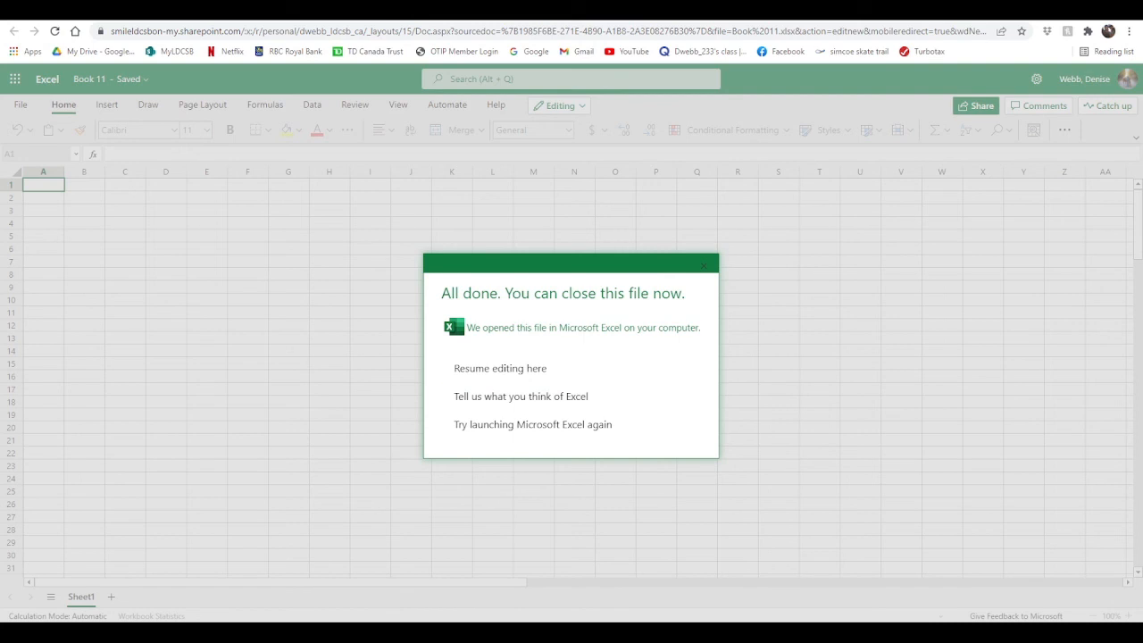
- Switch to Excel in the browser, resume editing Book 11 there and select its chart
{"action": "left_click", "coordinate": [516, 373]}
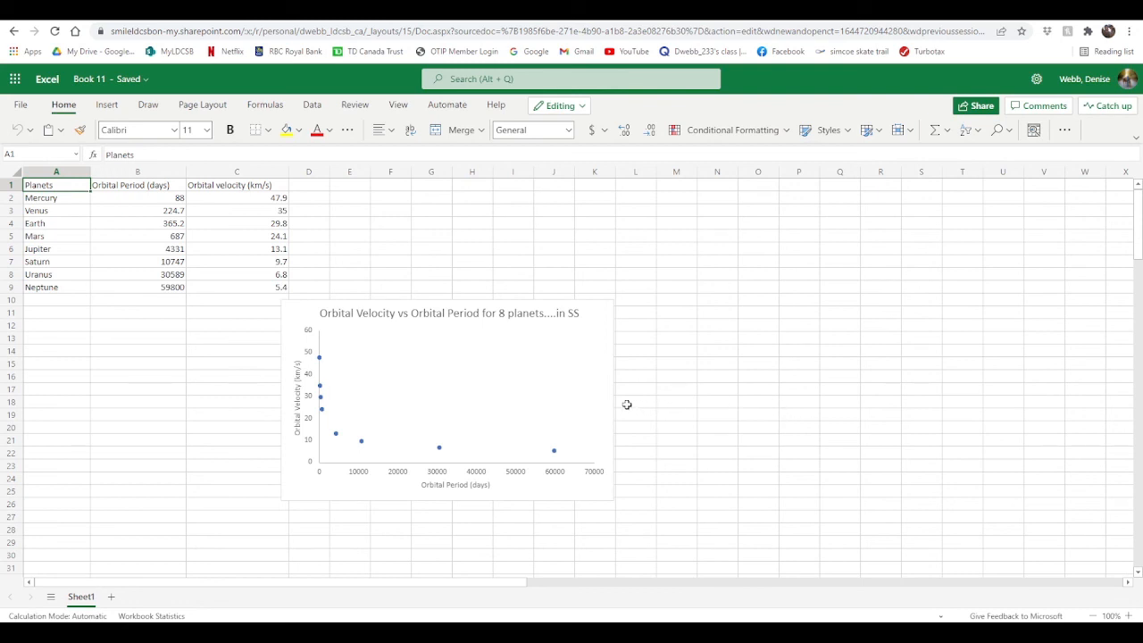
{"action": "left_click", "coordinate": [512, 387]}
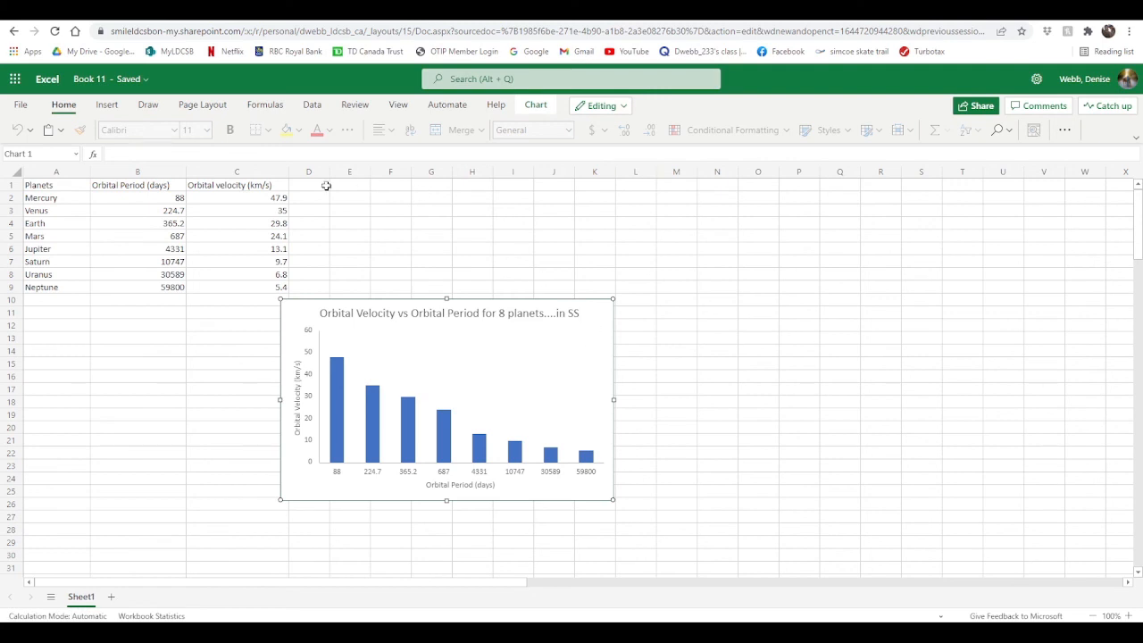
{"action": "left_click", "coordinate": [19, 104]}
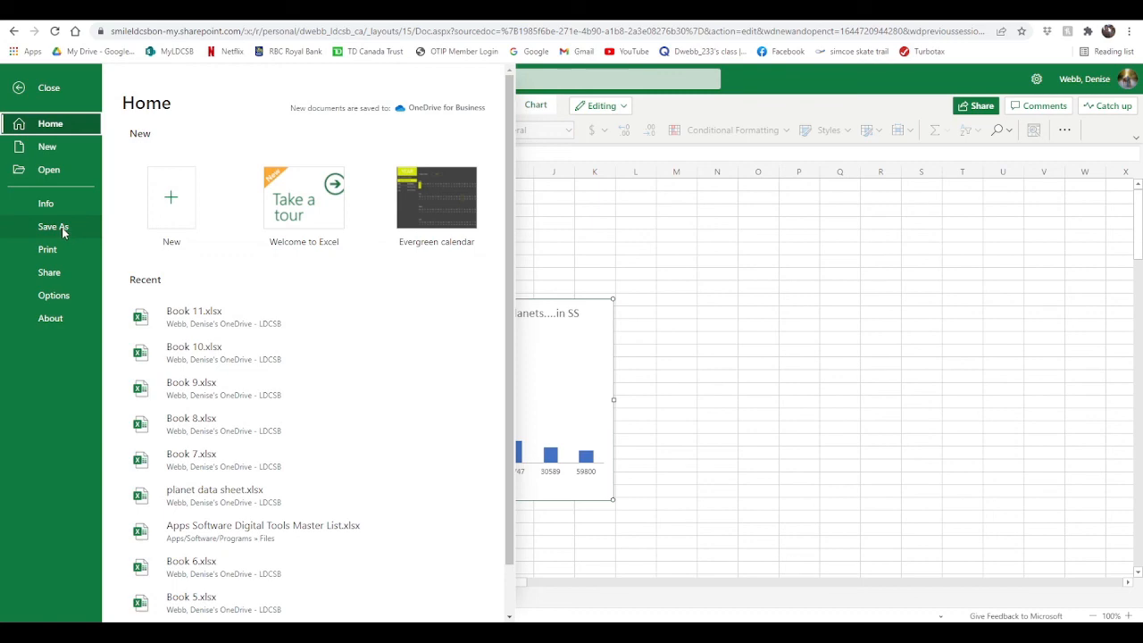
{"action": "left_click", "coordinate": [714, 350]}
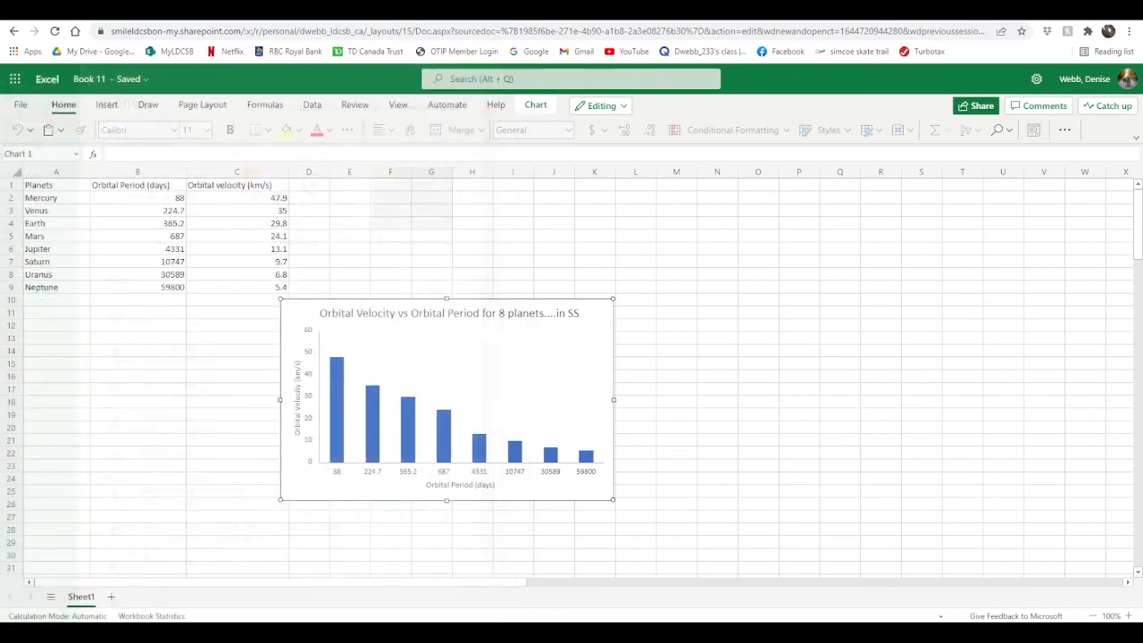